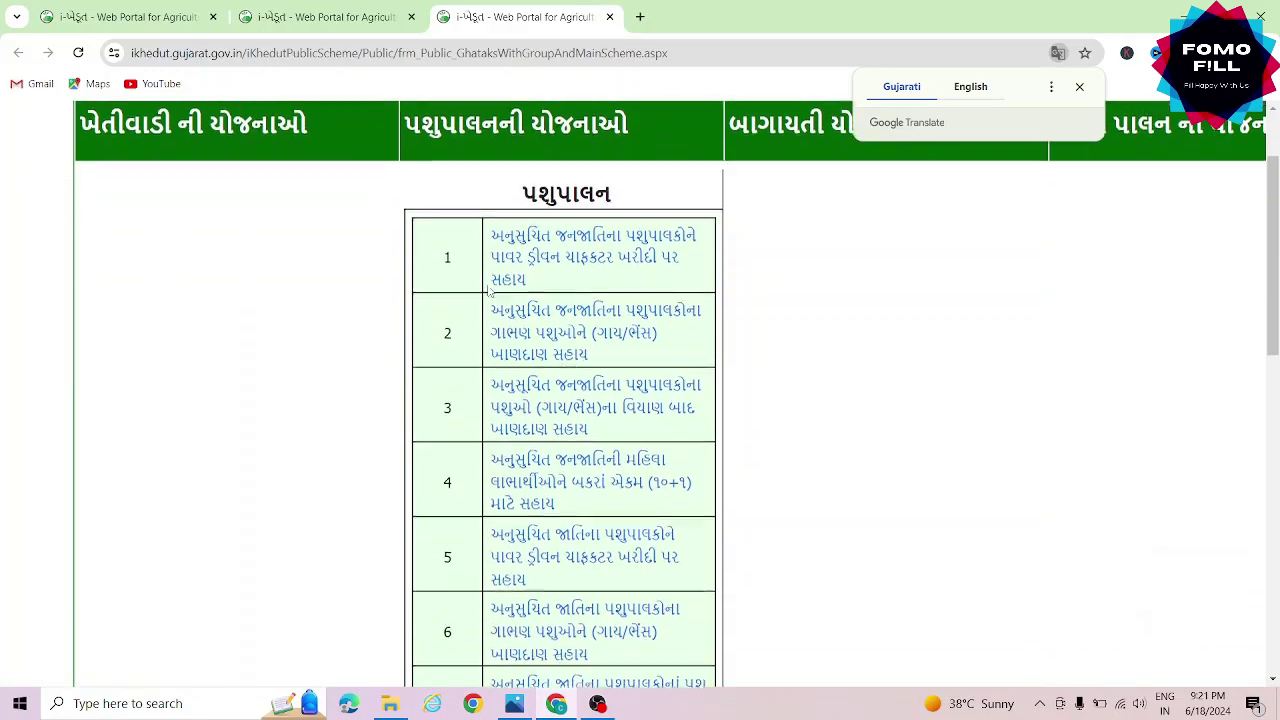
scroll(489, 290, down, 8)
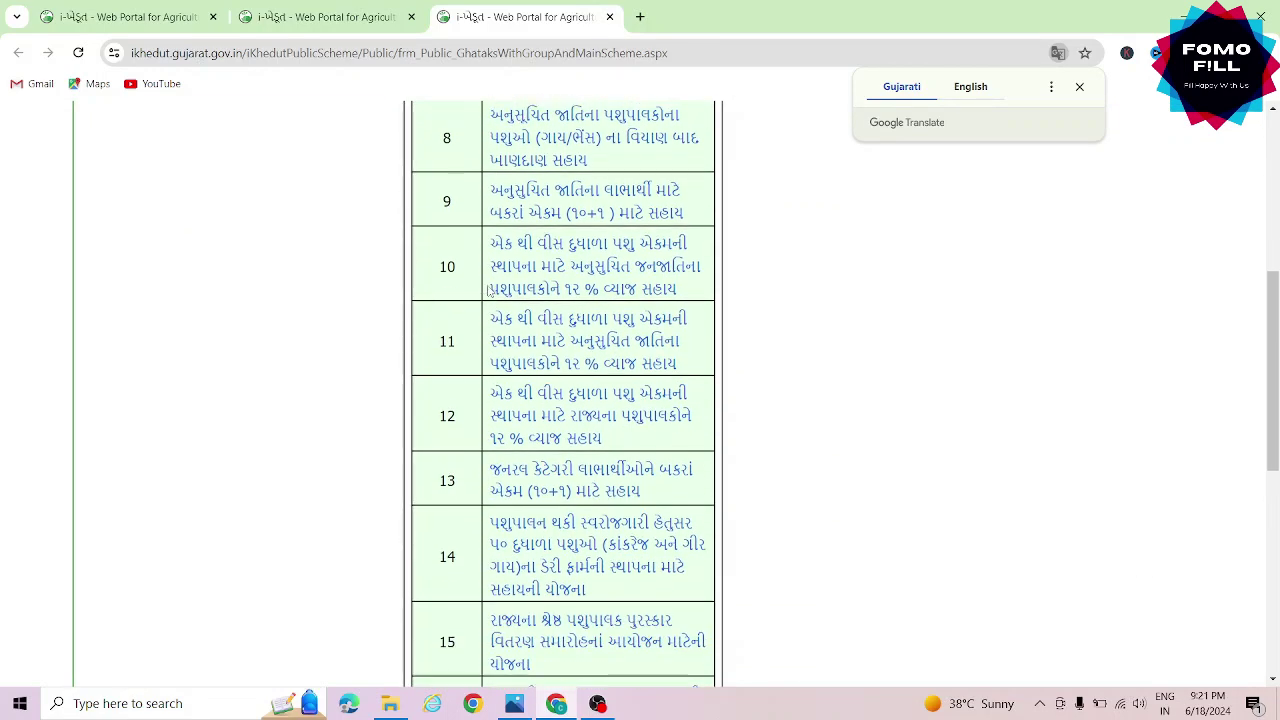
Scroll the Animal Husbandry (પશુપાલન) scheme table and open row 22, the general-category pregnant cattle feed scheme
scroll(489, 291, up, 5)
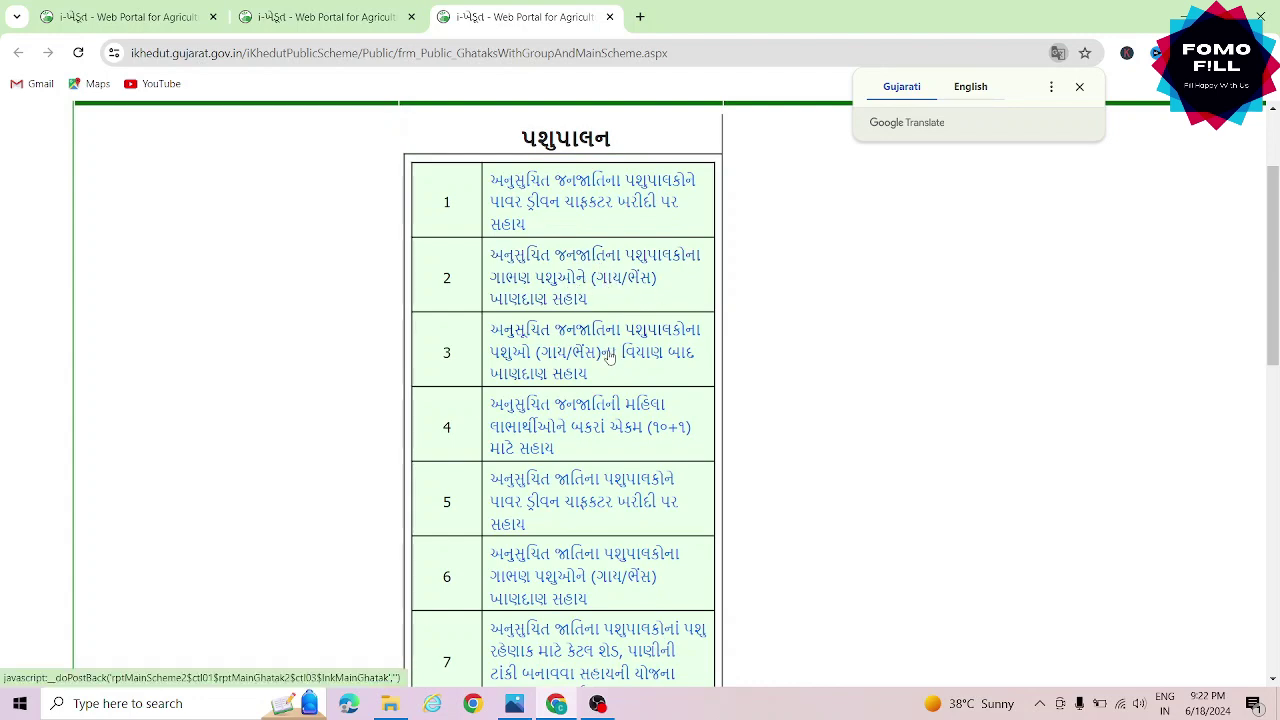
scroll(564, 418, down, 2)
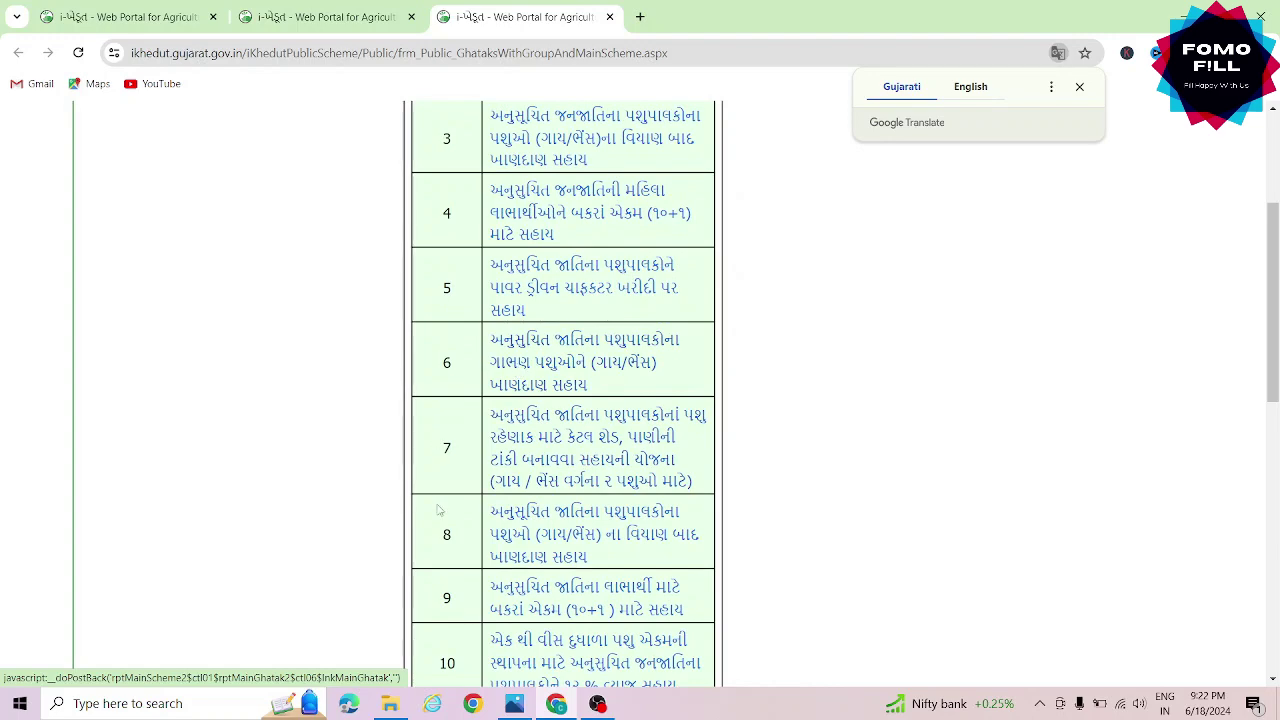
scroll(563, 548, down, 12)
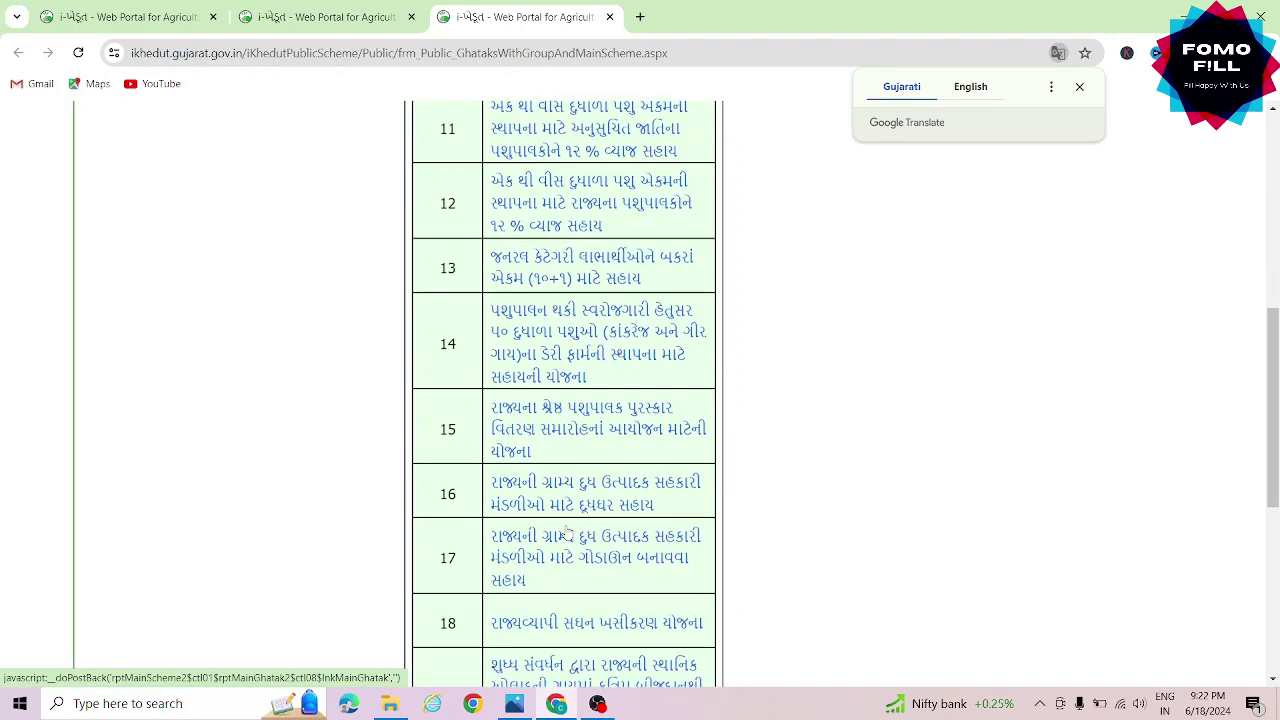
scroll(564, 530, up, 2)
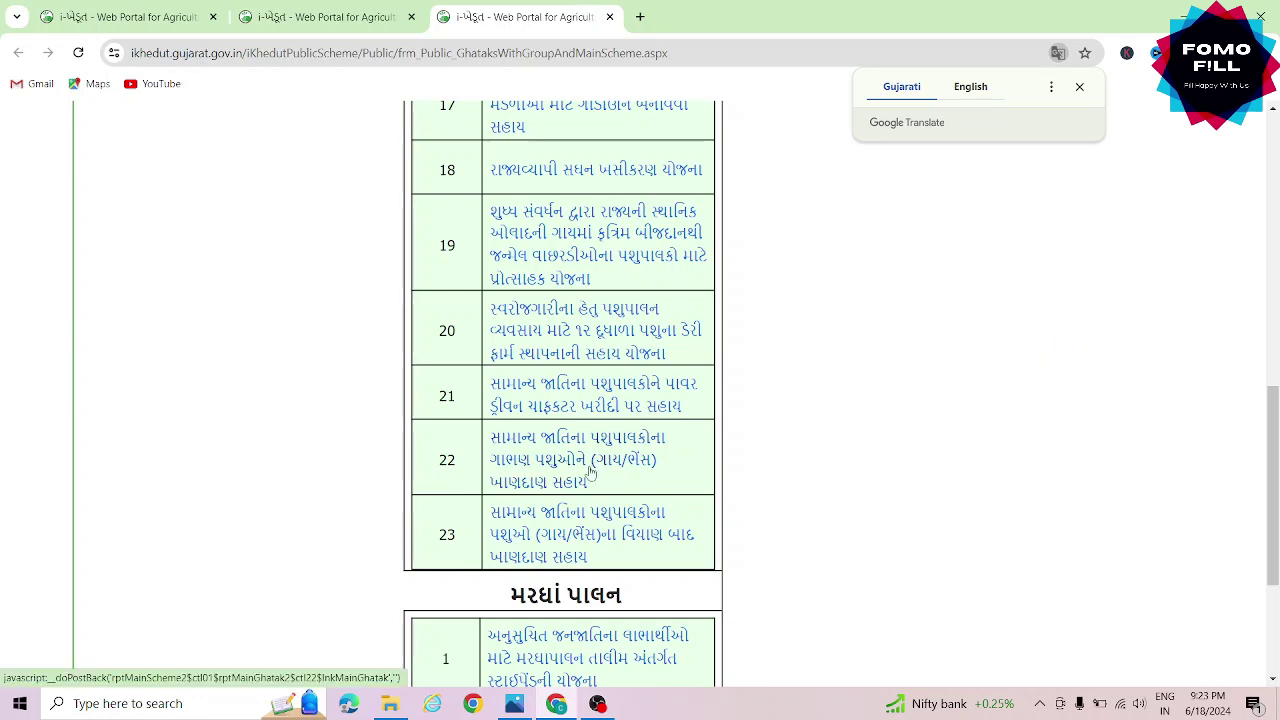
click(587, 466)
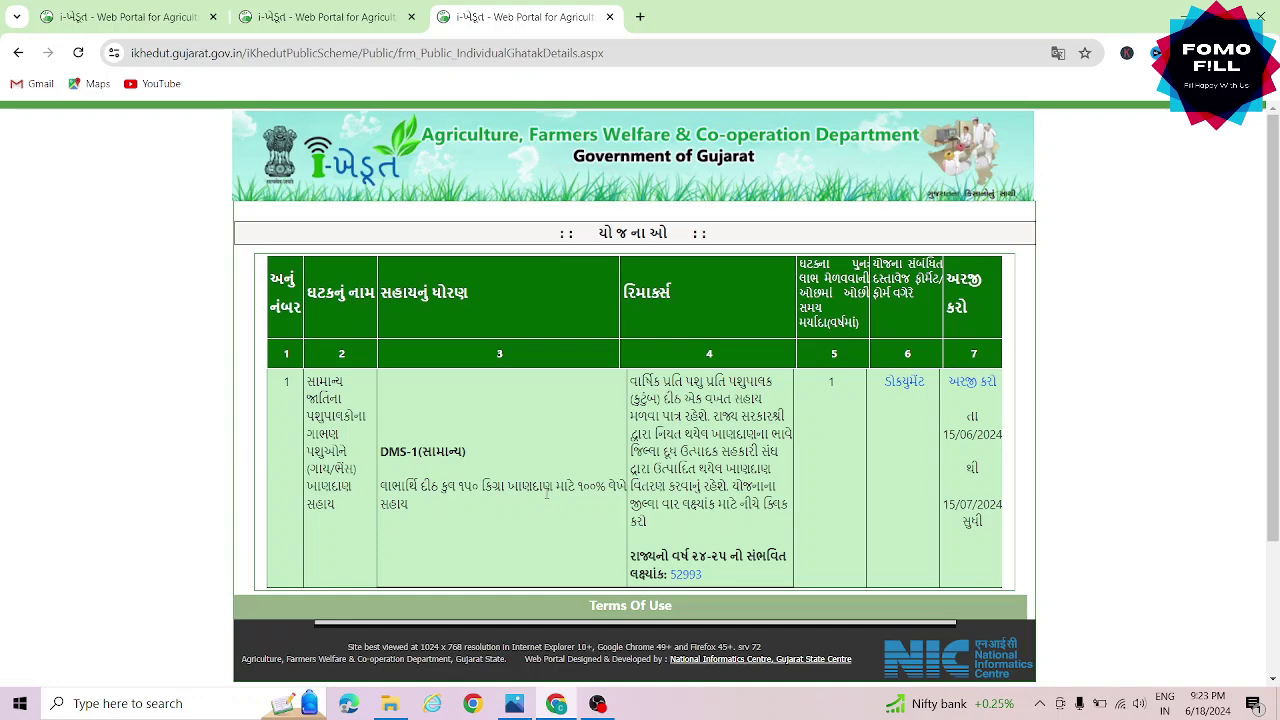
Start an application for this scheme, answering 'No' (ના) to being a registered applicant
click(975, 393)
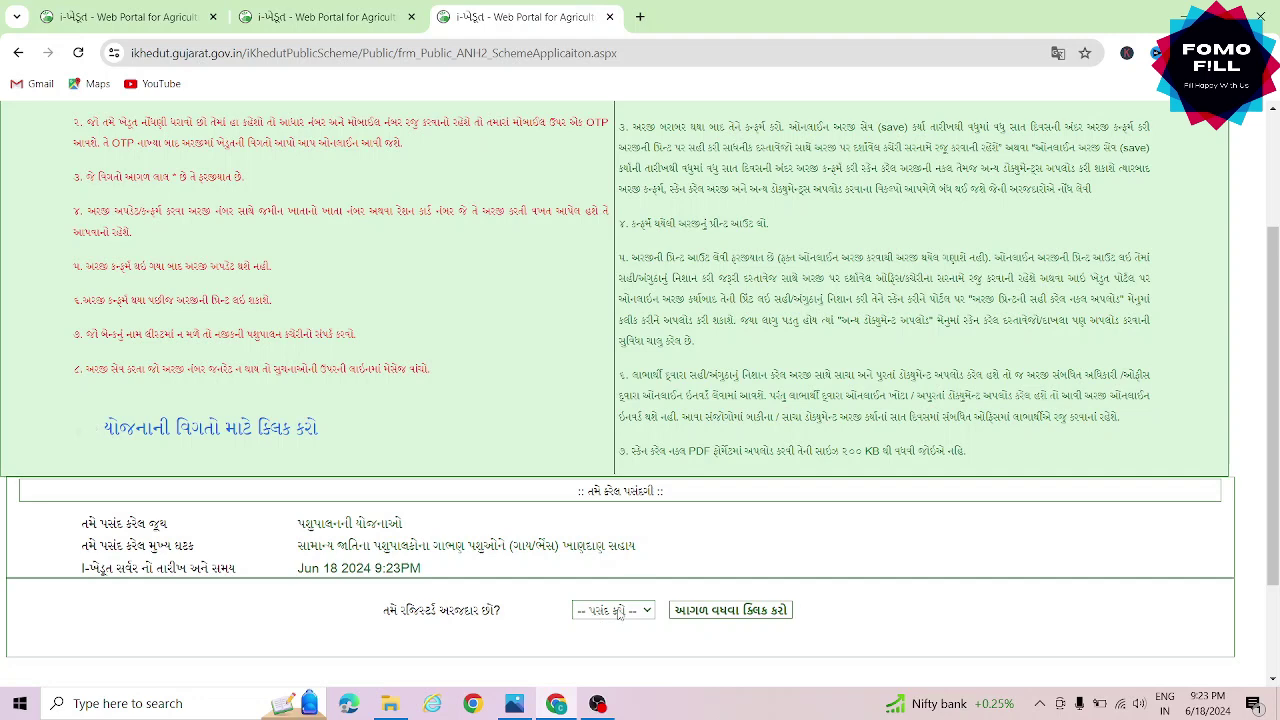
click(618, 611)
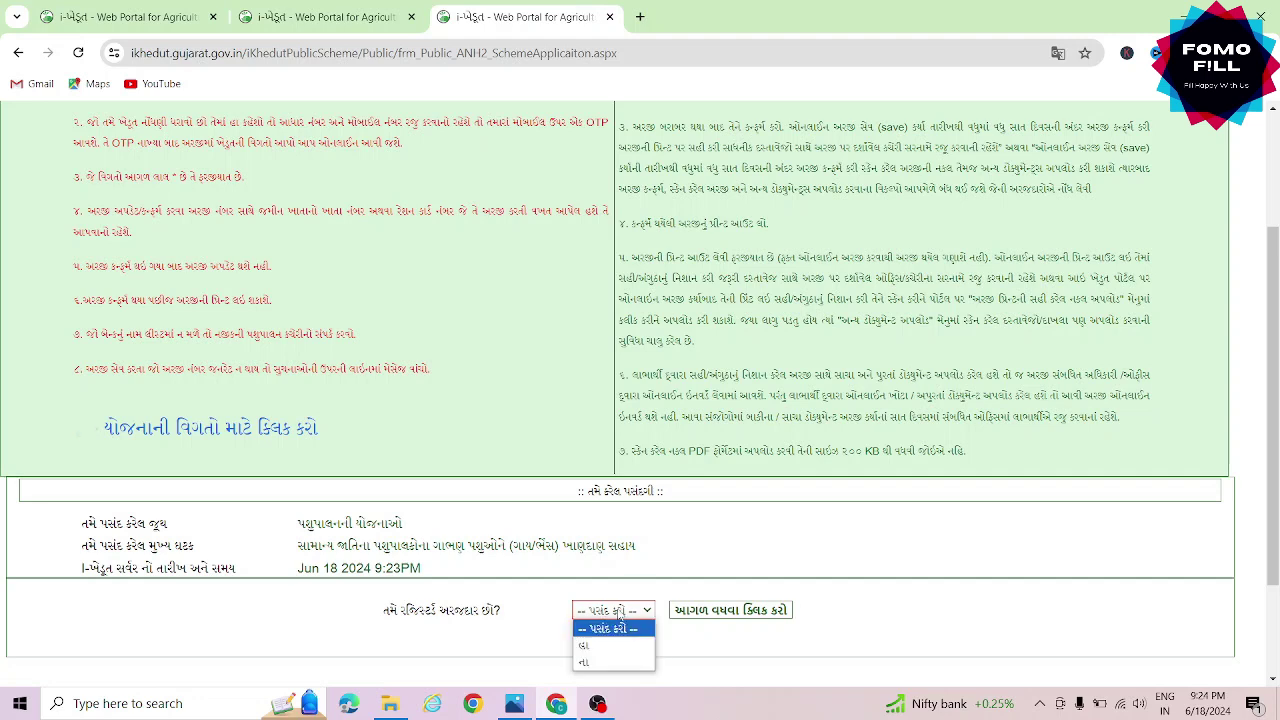
click(614, 662)
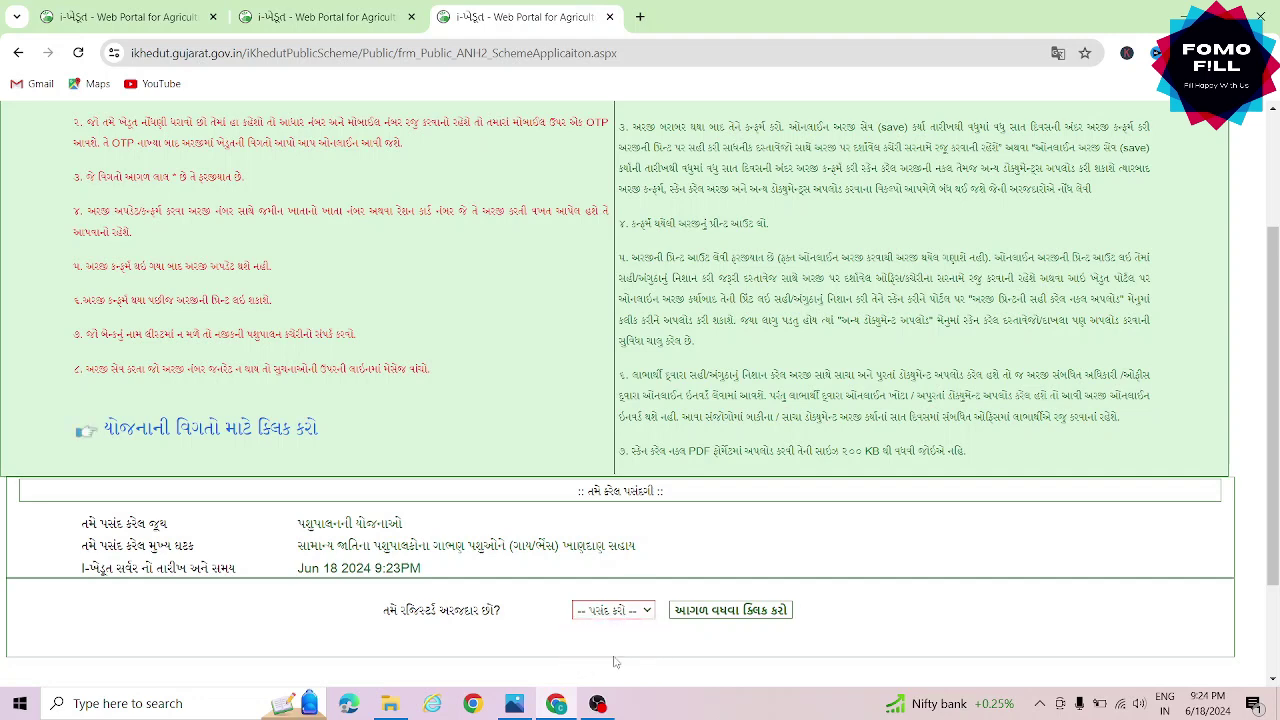
click(735, 615)
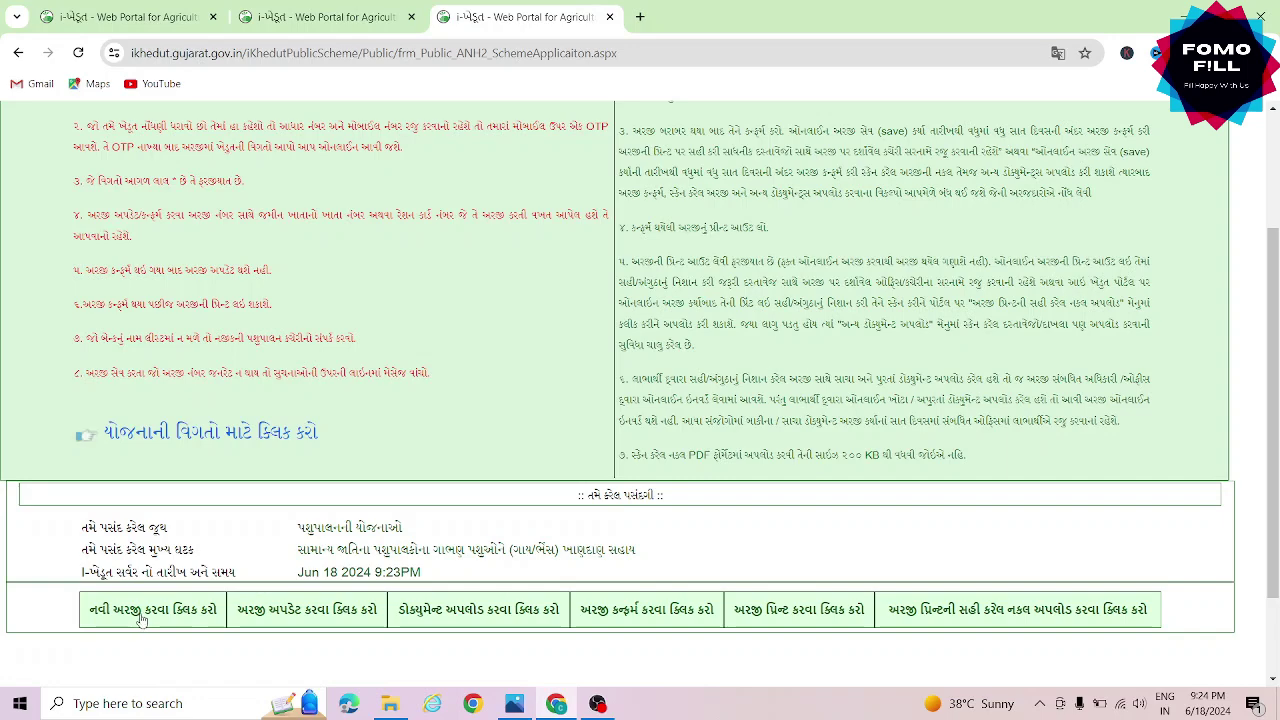
Start a new application and enter the applicant's first, middle and last name
click(150, 612)
scroll(583, 467, down, 5)
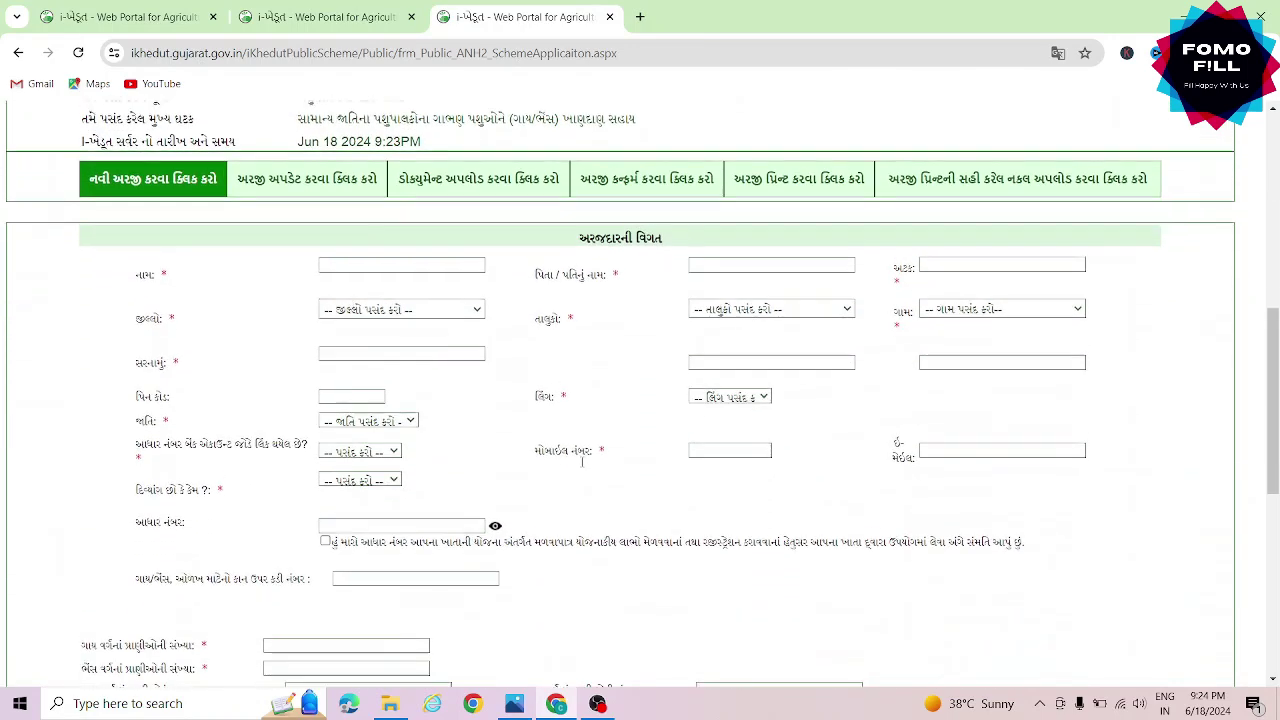
scroll(583, 467, down, 3)
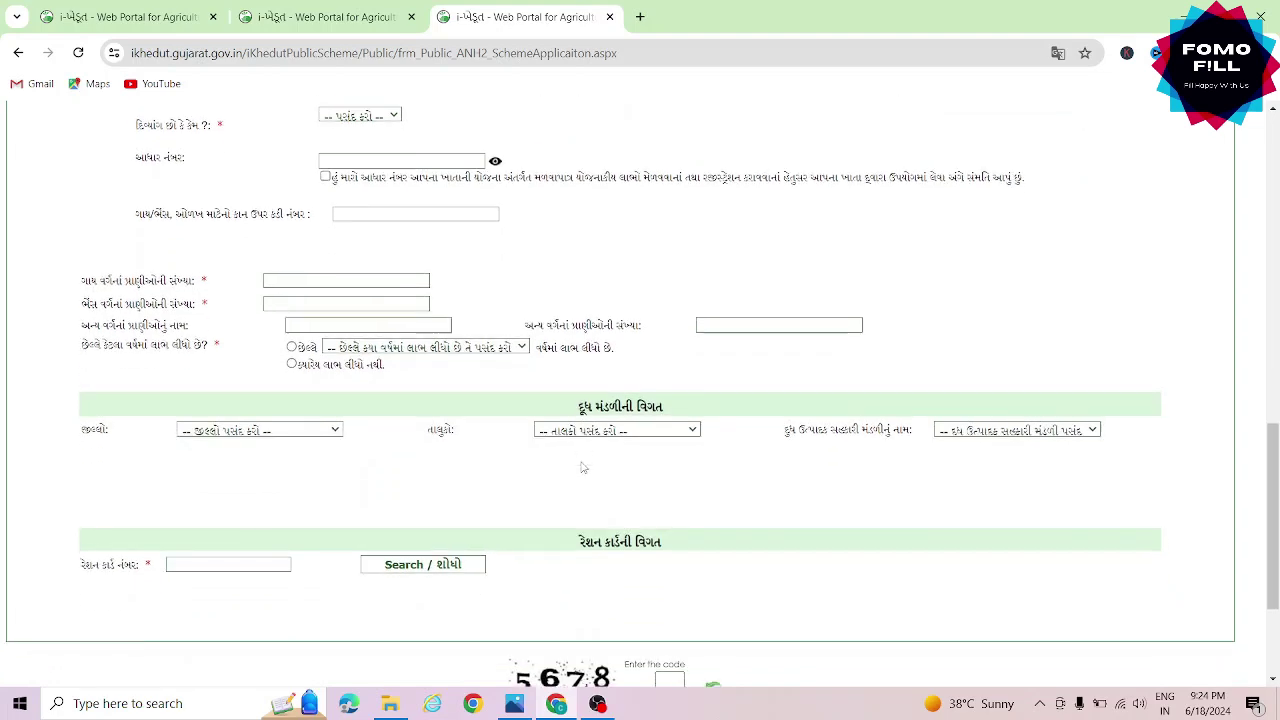
scroll(583, 467, up, 3)
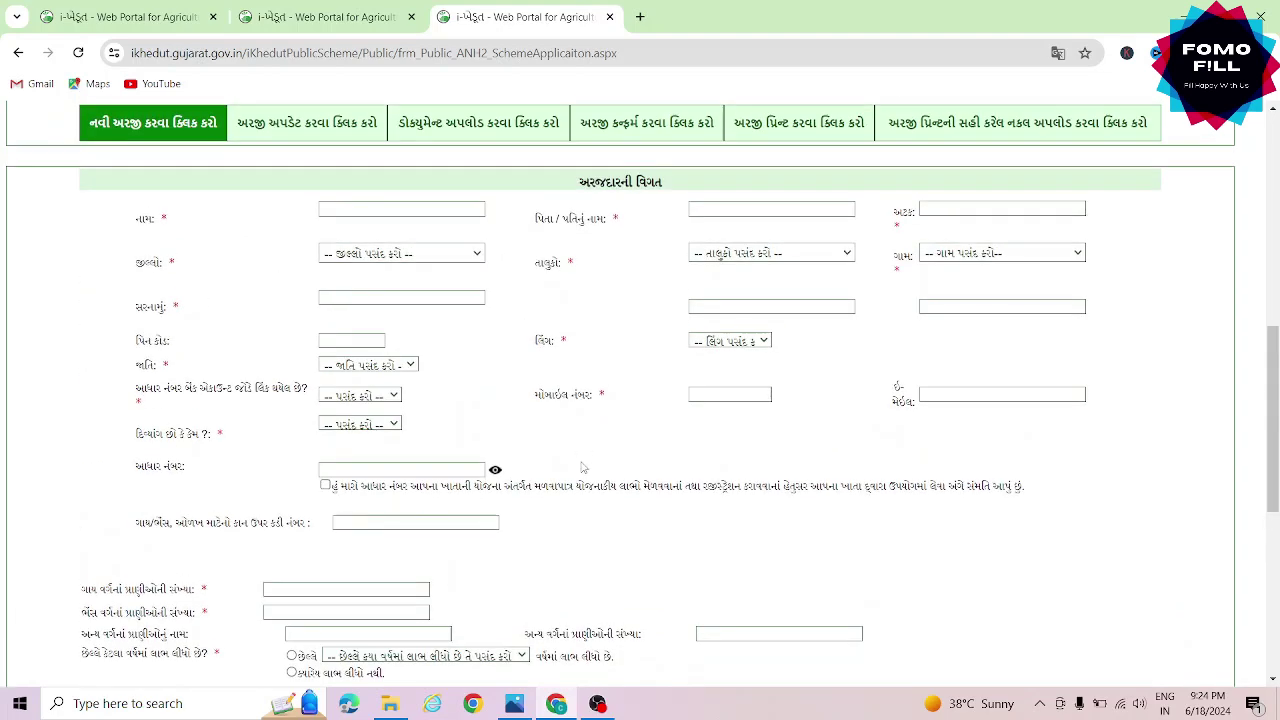
click(439, 209)
key(Tab)
key(Tab)
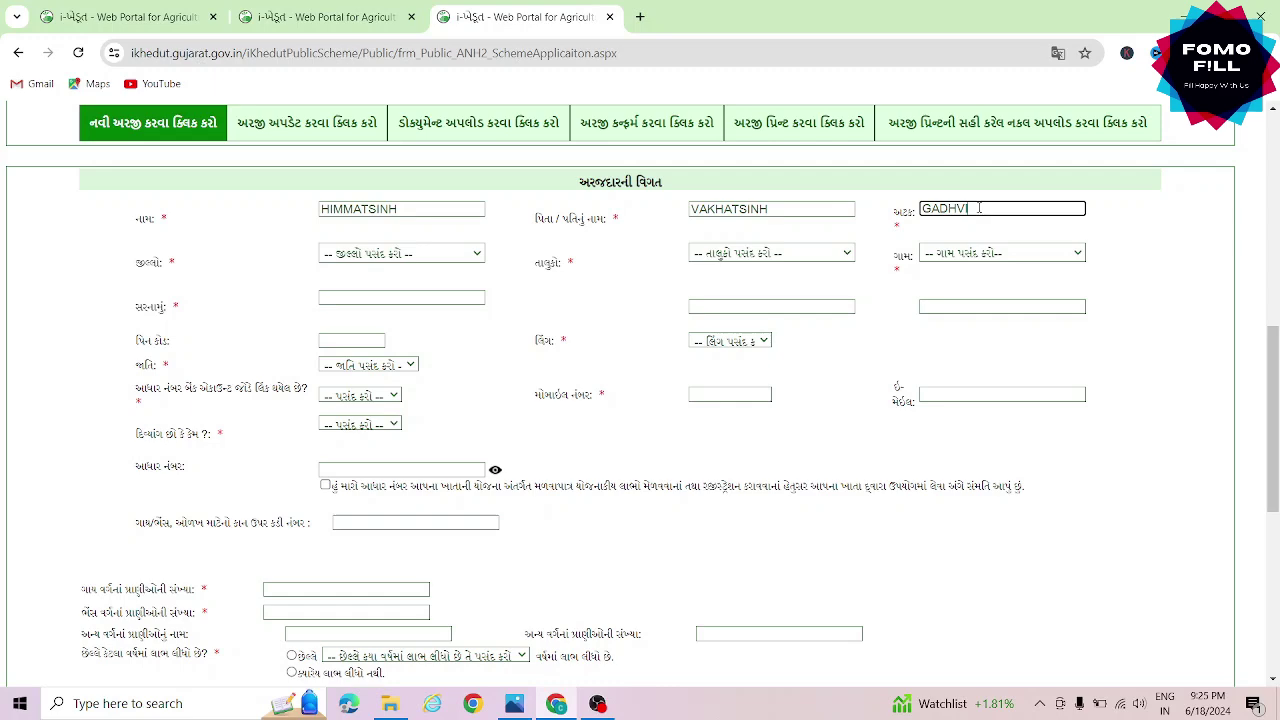
Choose the applicant's district, taluka and village, then enter the address and pin code
click(462, 254)
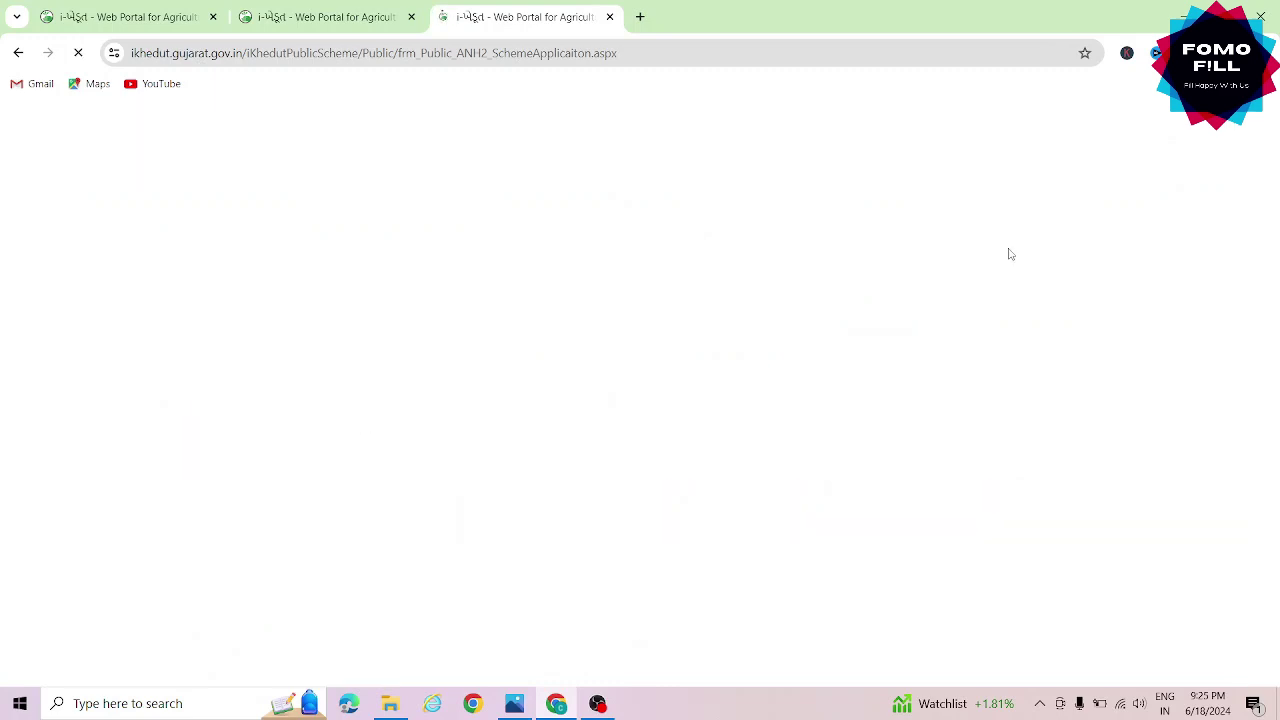
click(1004, 253)
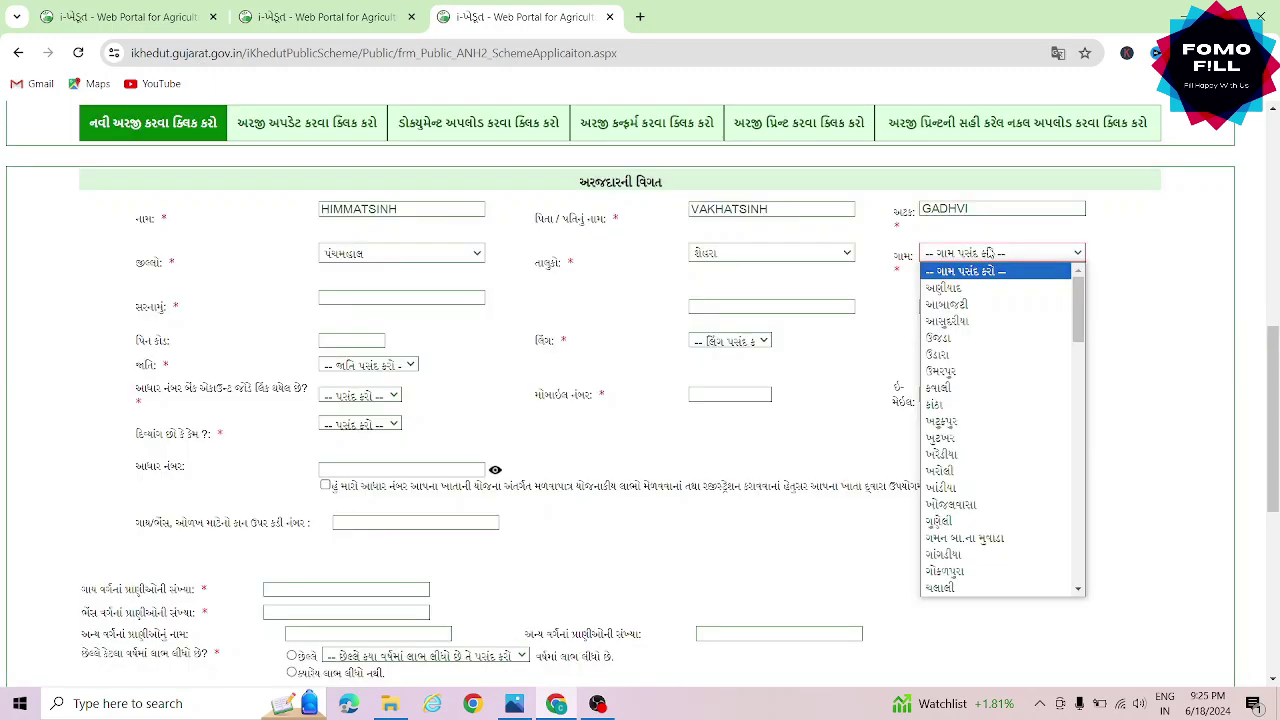
click(975, 457)
click(410, 298)
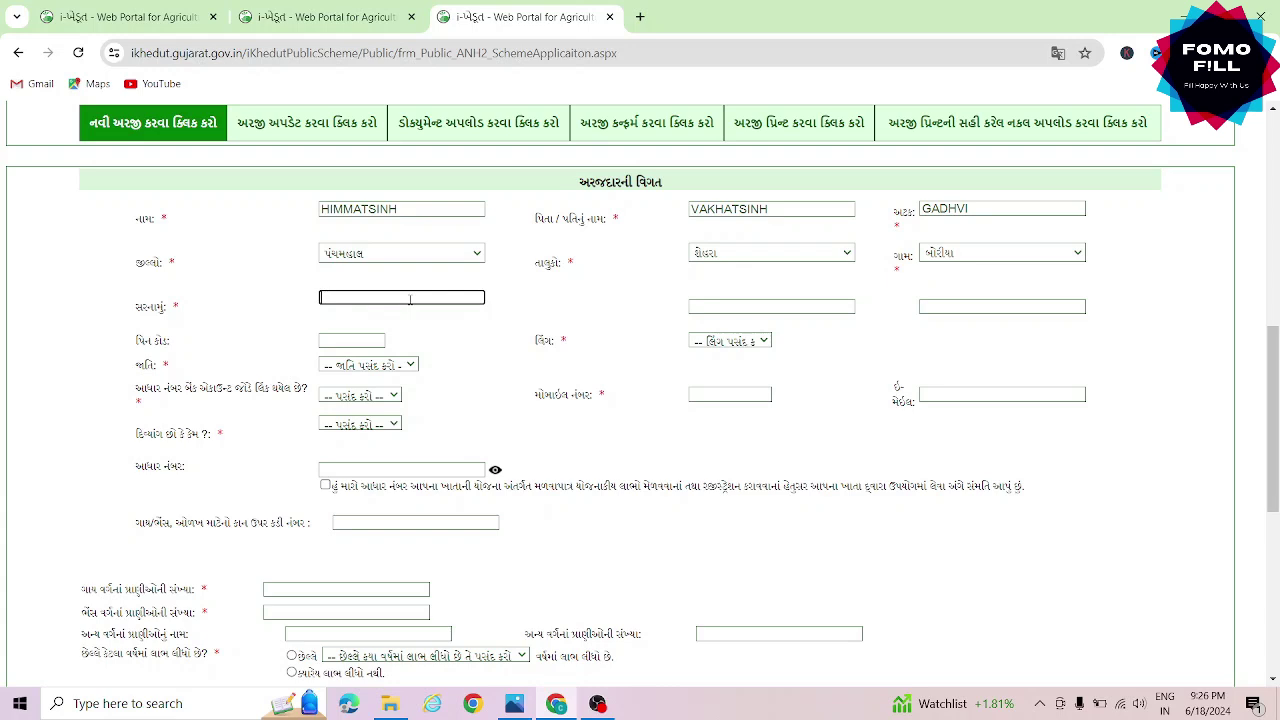
text(BORIYA)
click(365, 338)
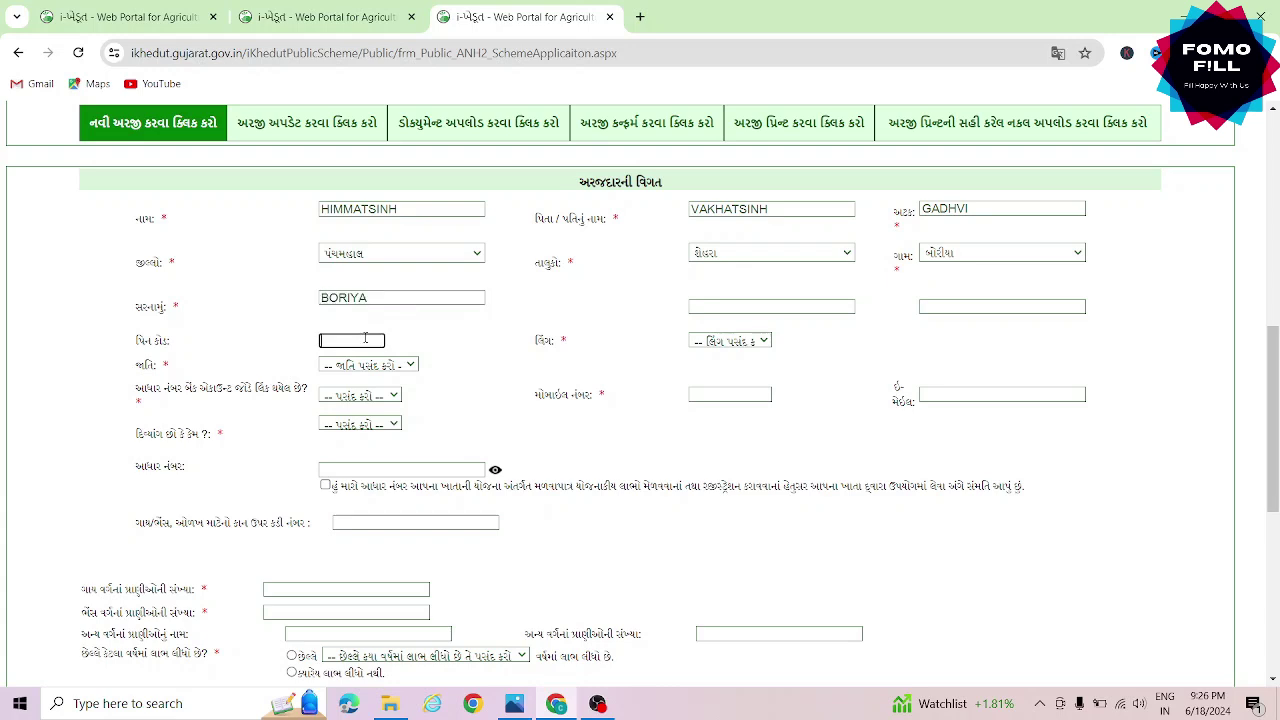
text(389210)
Set gender male, caste ઓ.બી.સી., Aadhaar linked to bank, the mobile number, and no disability
click(729, 341)
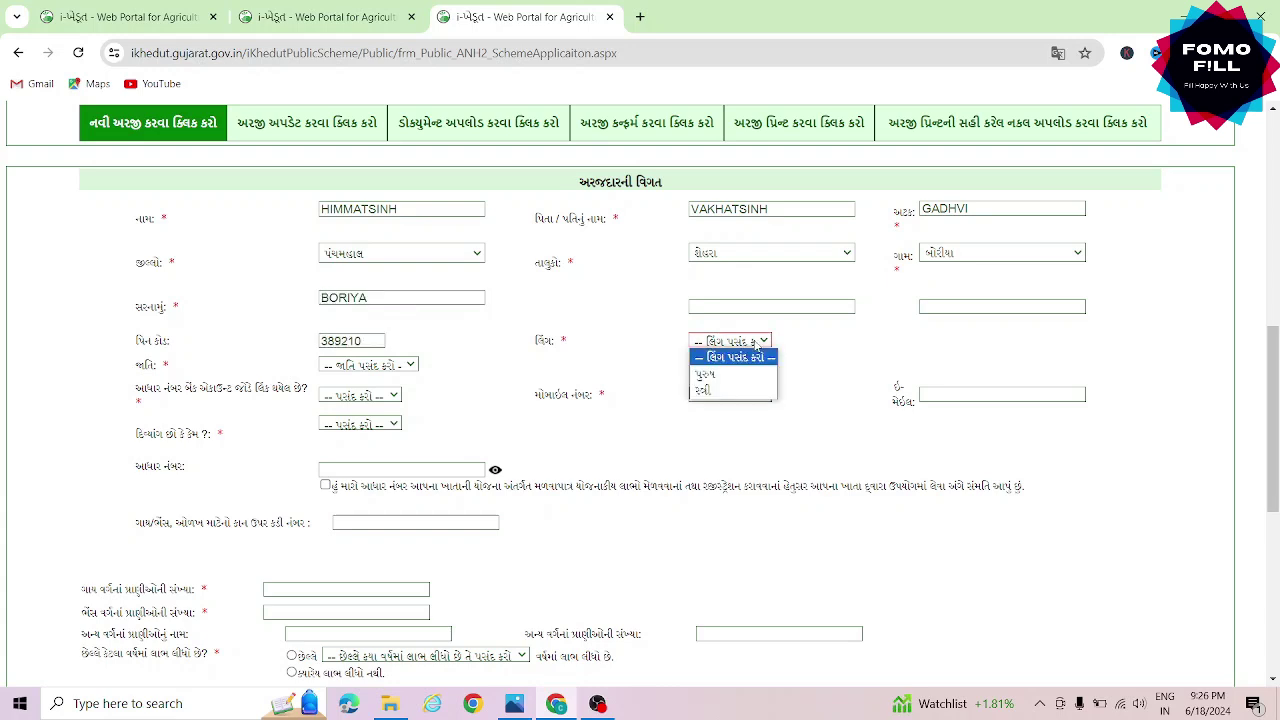
click(708, 375)
click(365, 365)
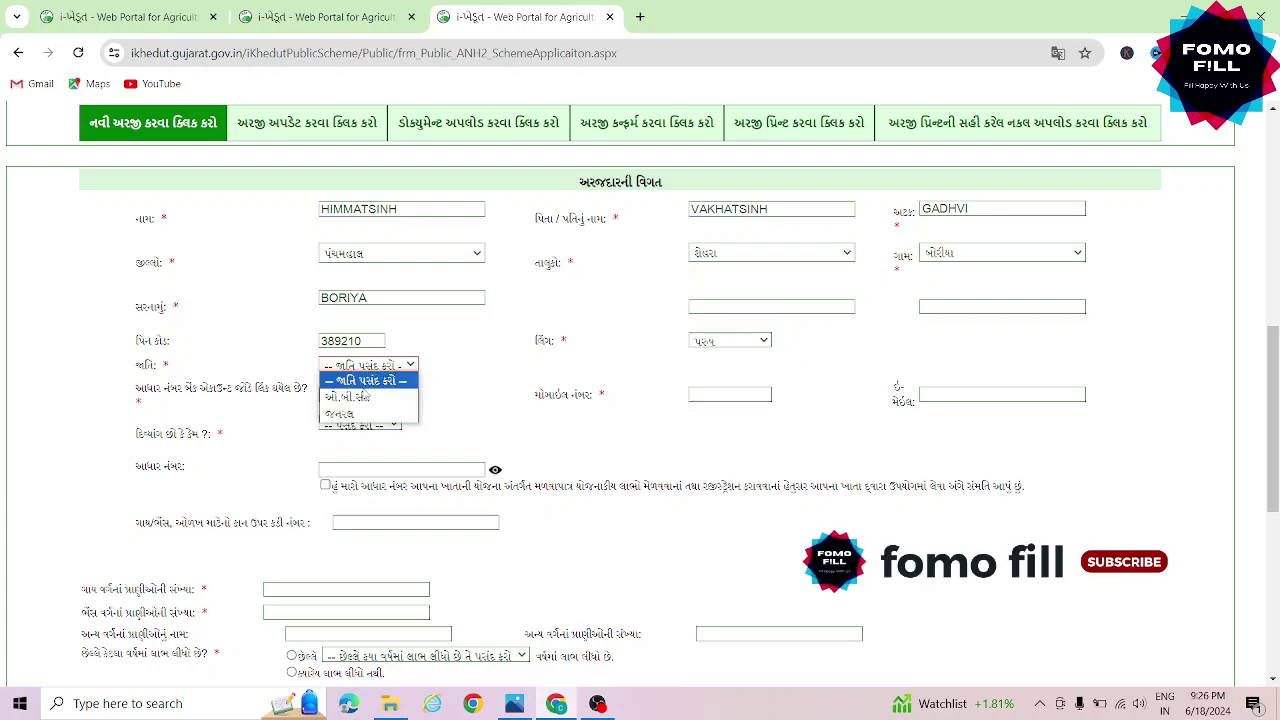
click(364, 398)
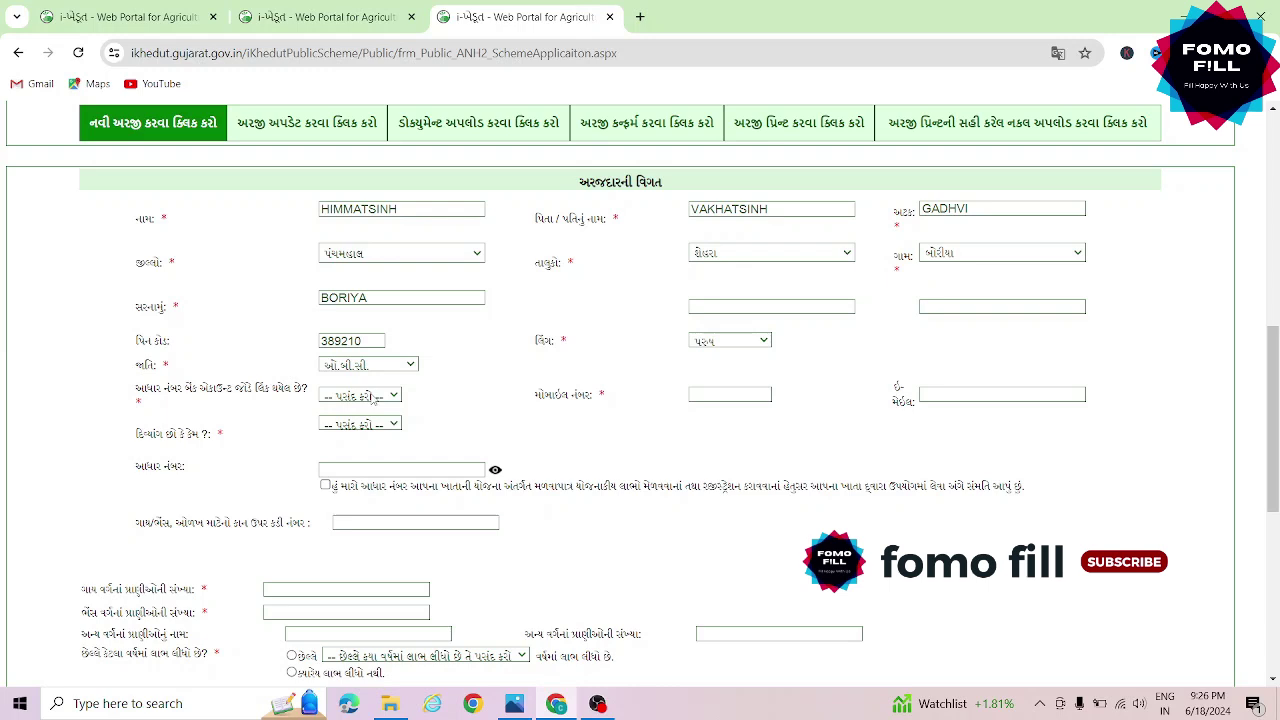
click(372, 398)
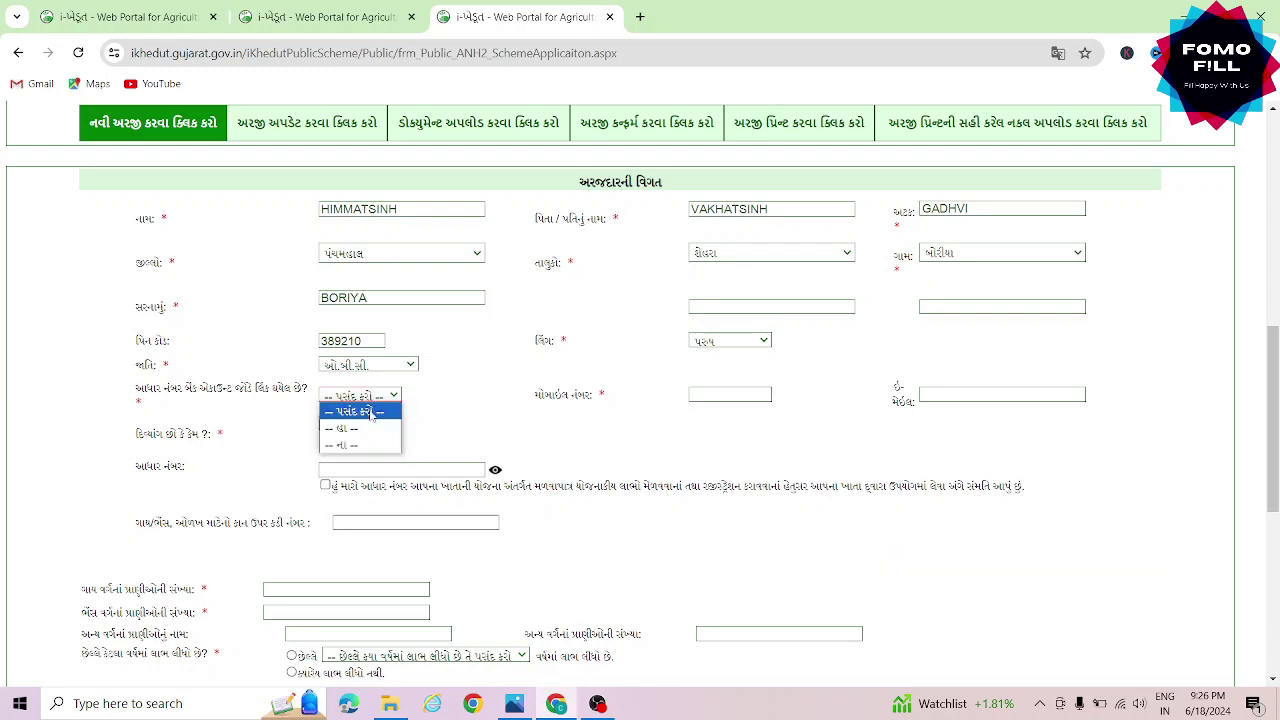
click(375, 429)
key(Tab)
text(758)
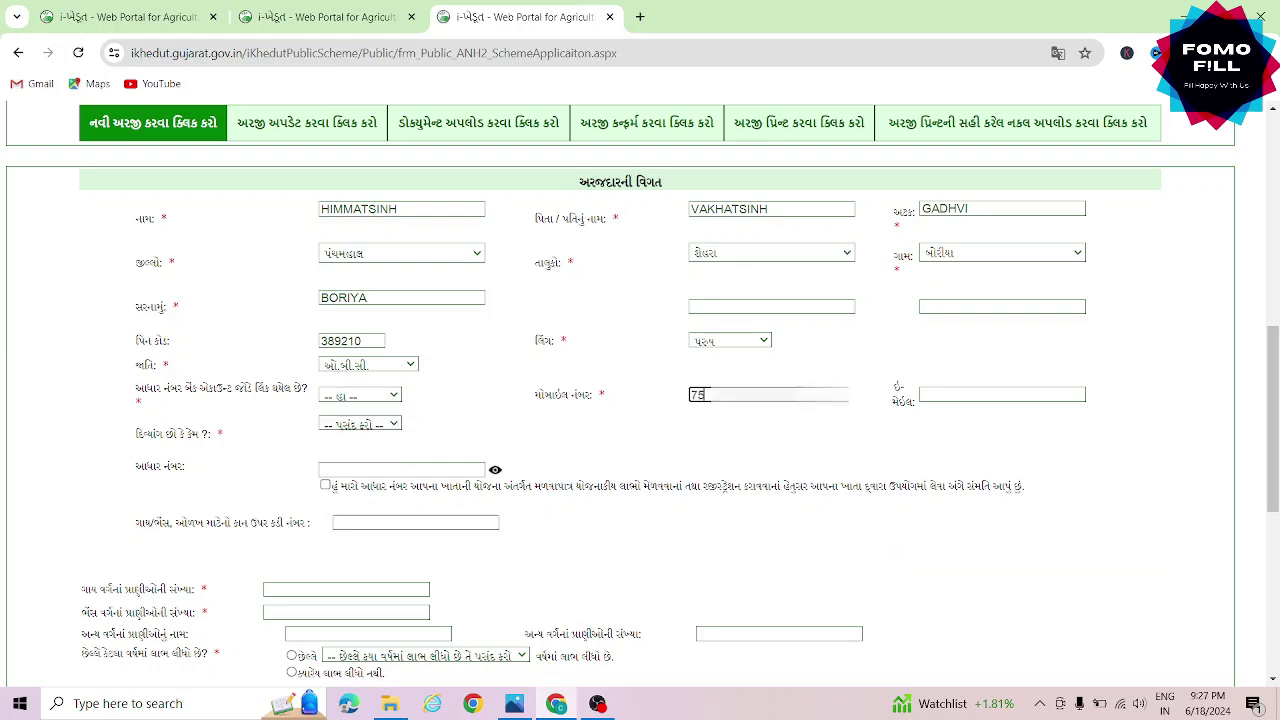
click(386, 429)
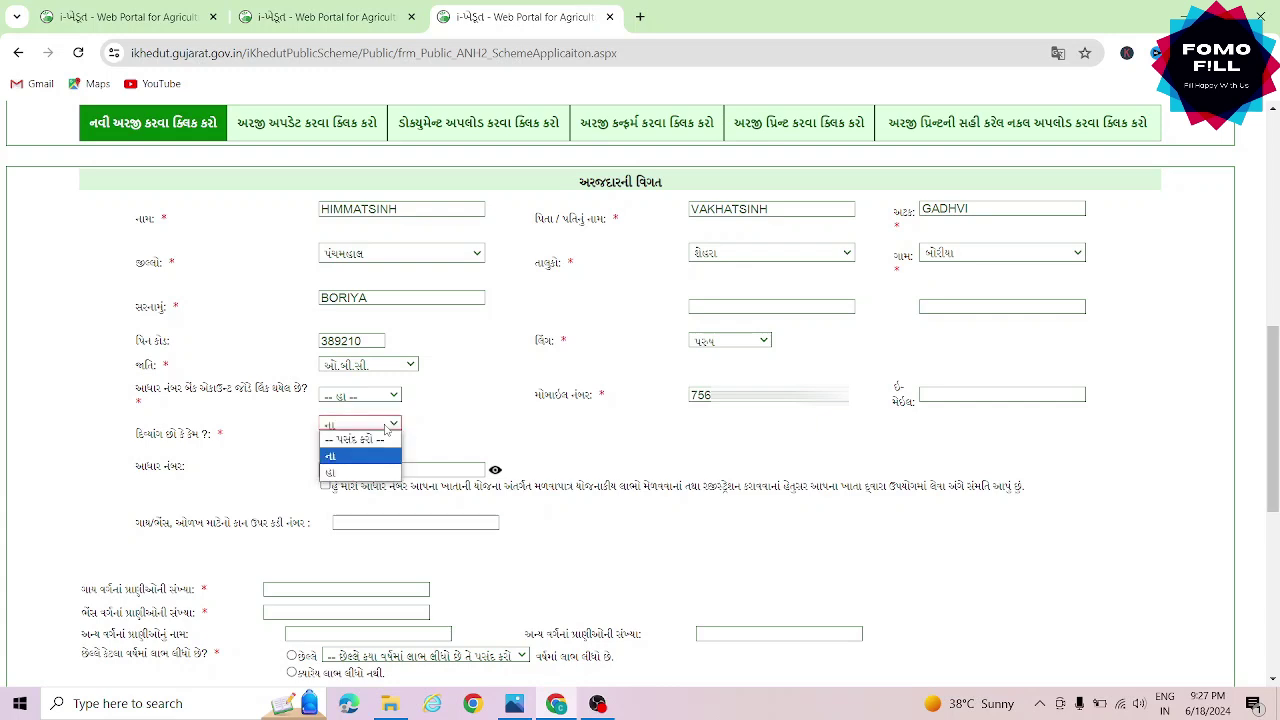
click(383, 456)
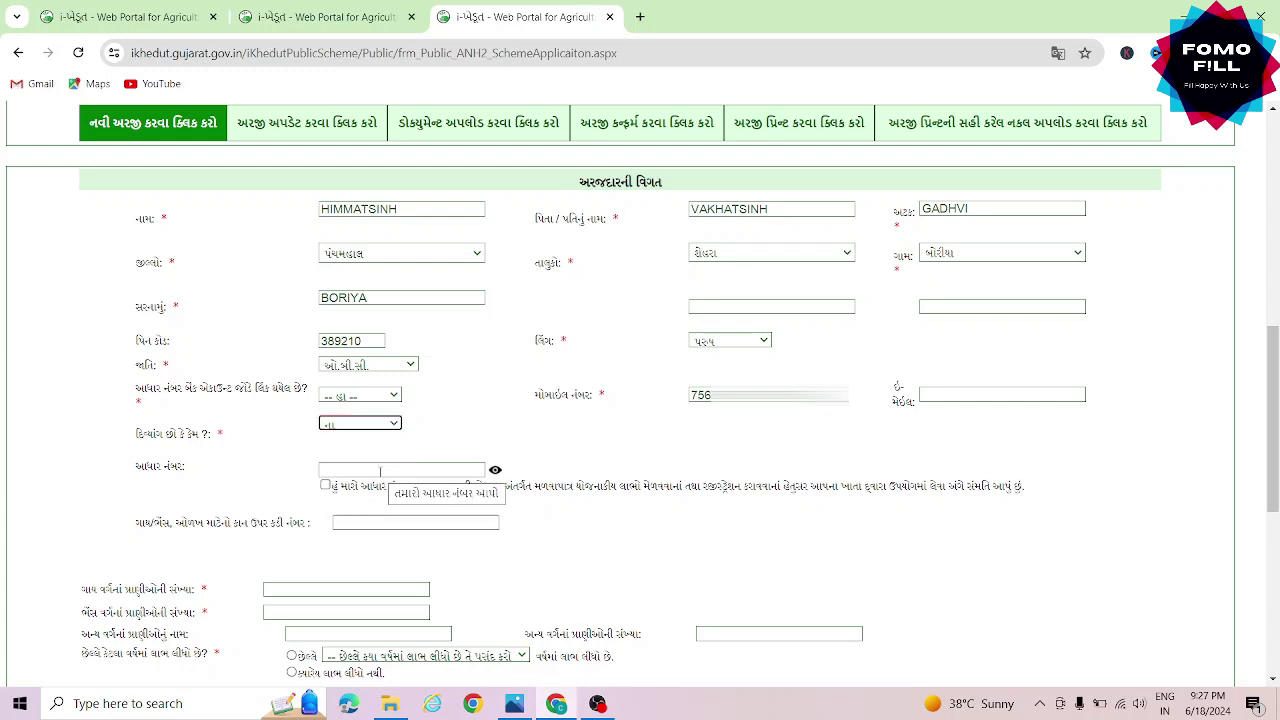
Enter the applicant's Aadhaar number and tick the Aadhaar consent checkbox
click(380, 470)
text(000000000000)
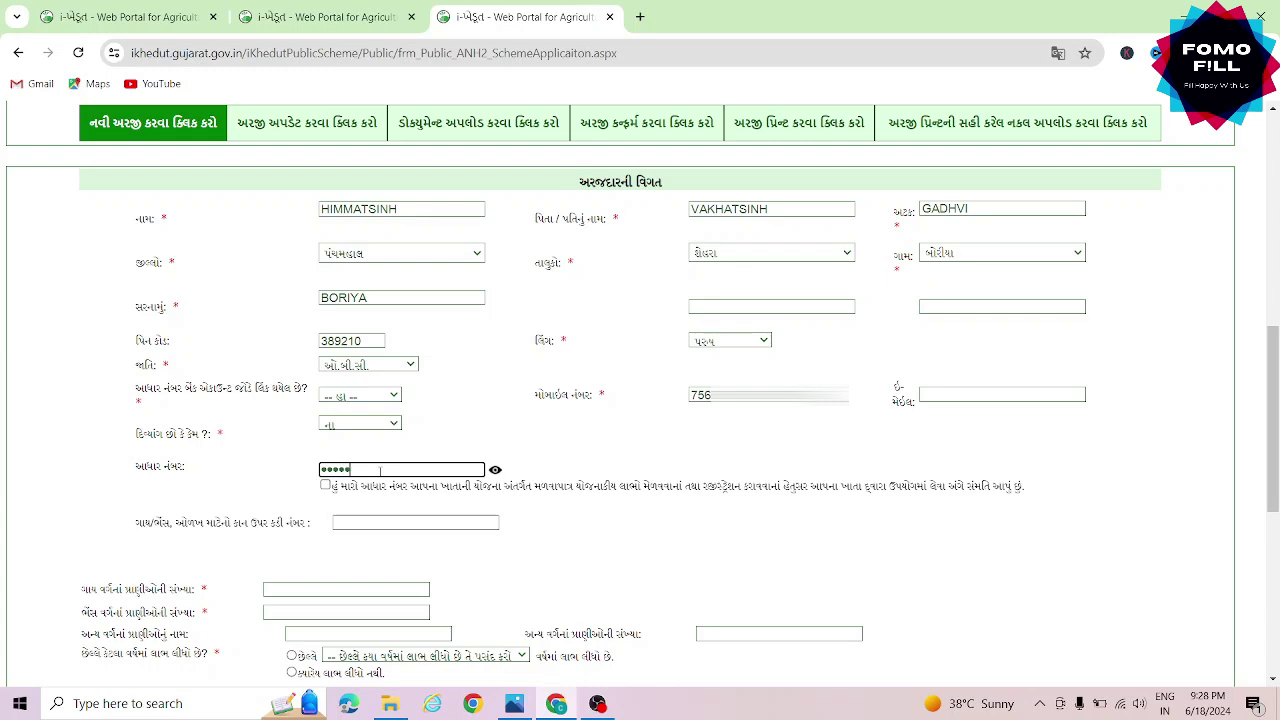
click(325, 486)
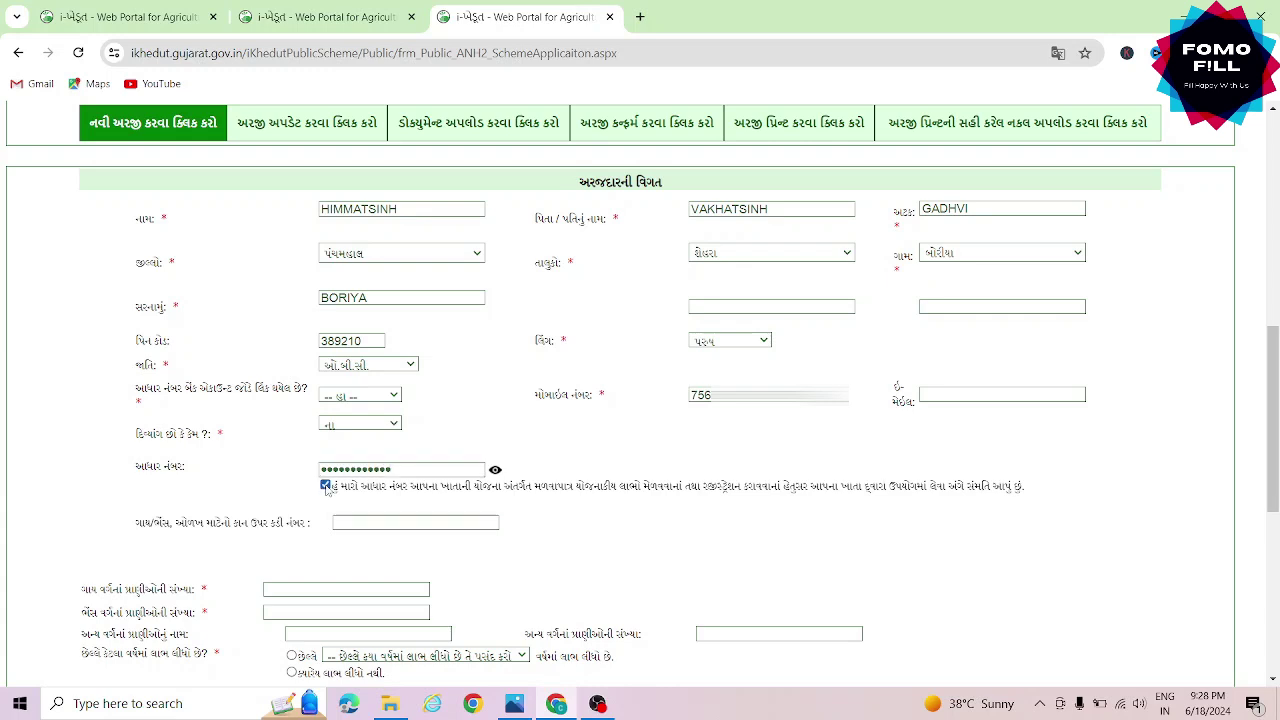
click(401, 523)
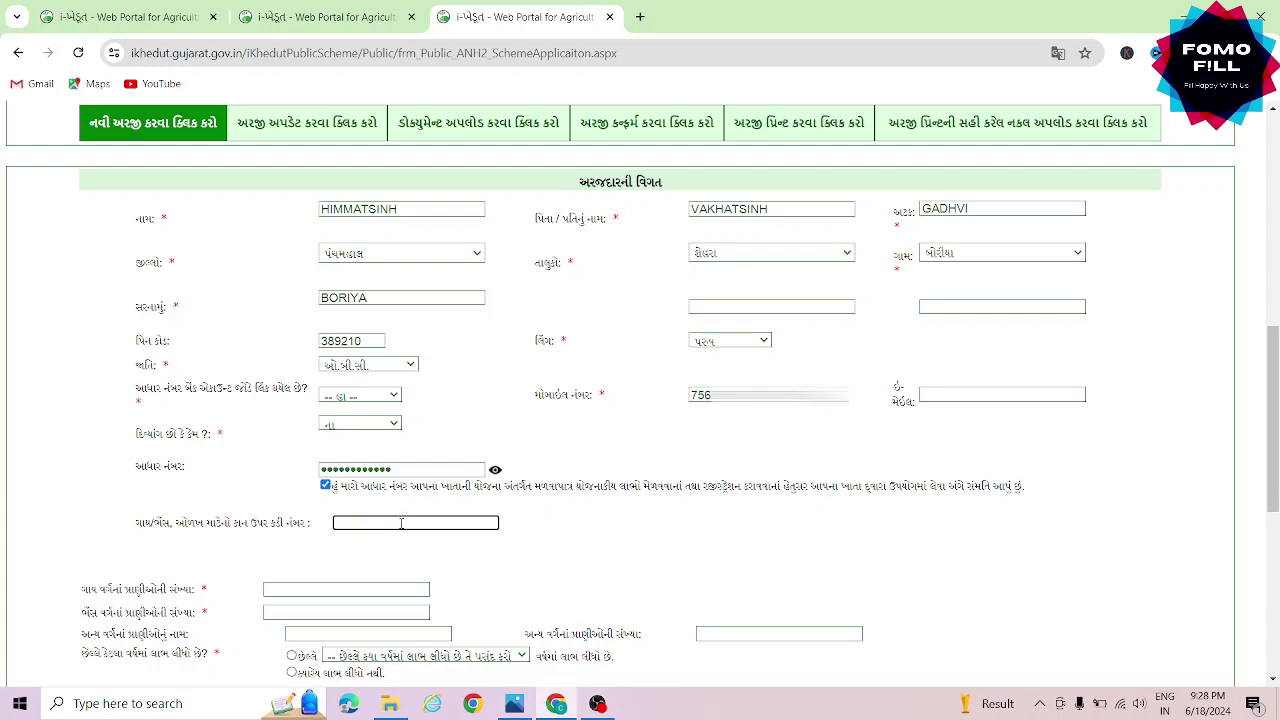
Record 0 cows and 6 buffaloes, and state no benefit was taken before
scroll(401, 523, down, 2)
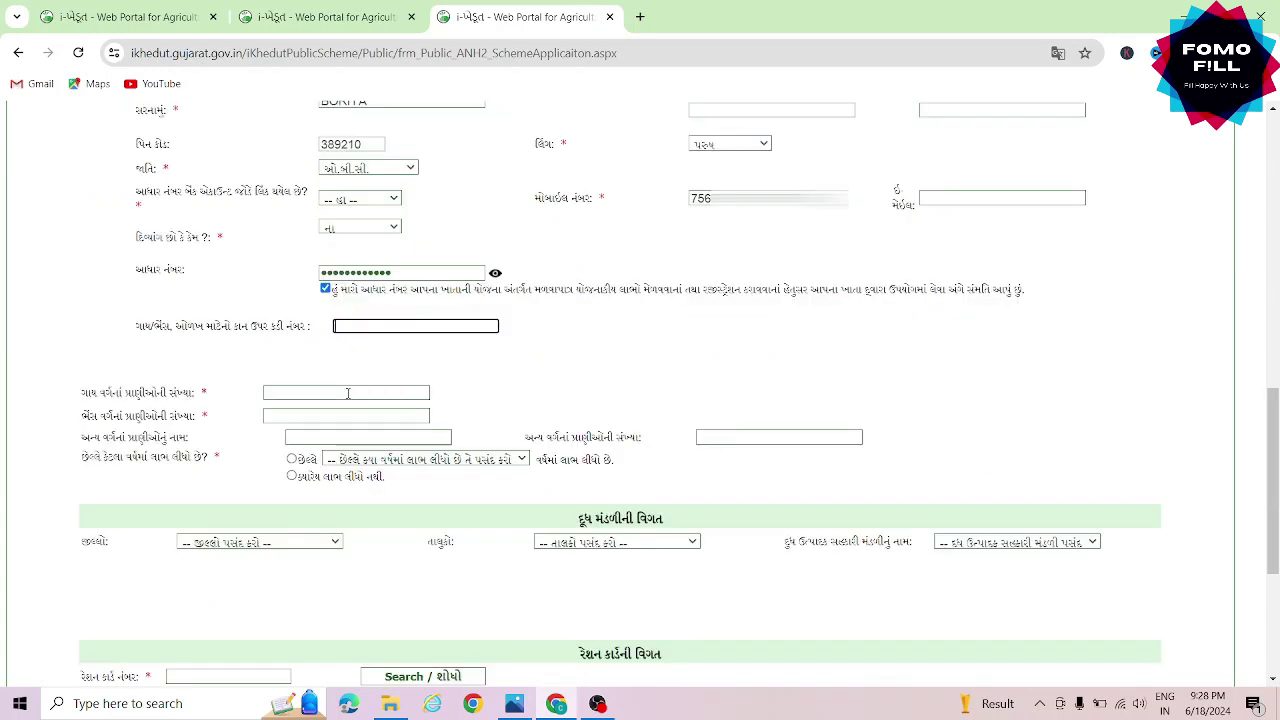
click(347, 393)
text(0)
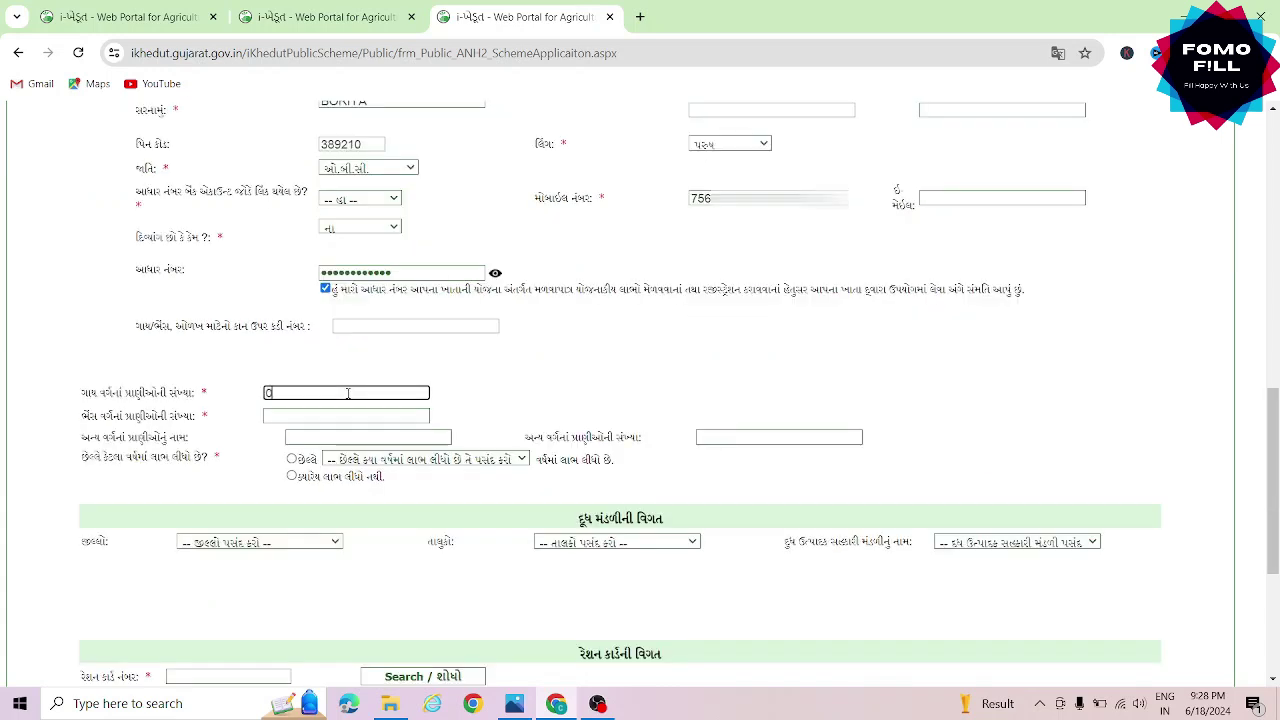
click(355, 414)
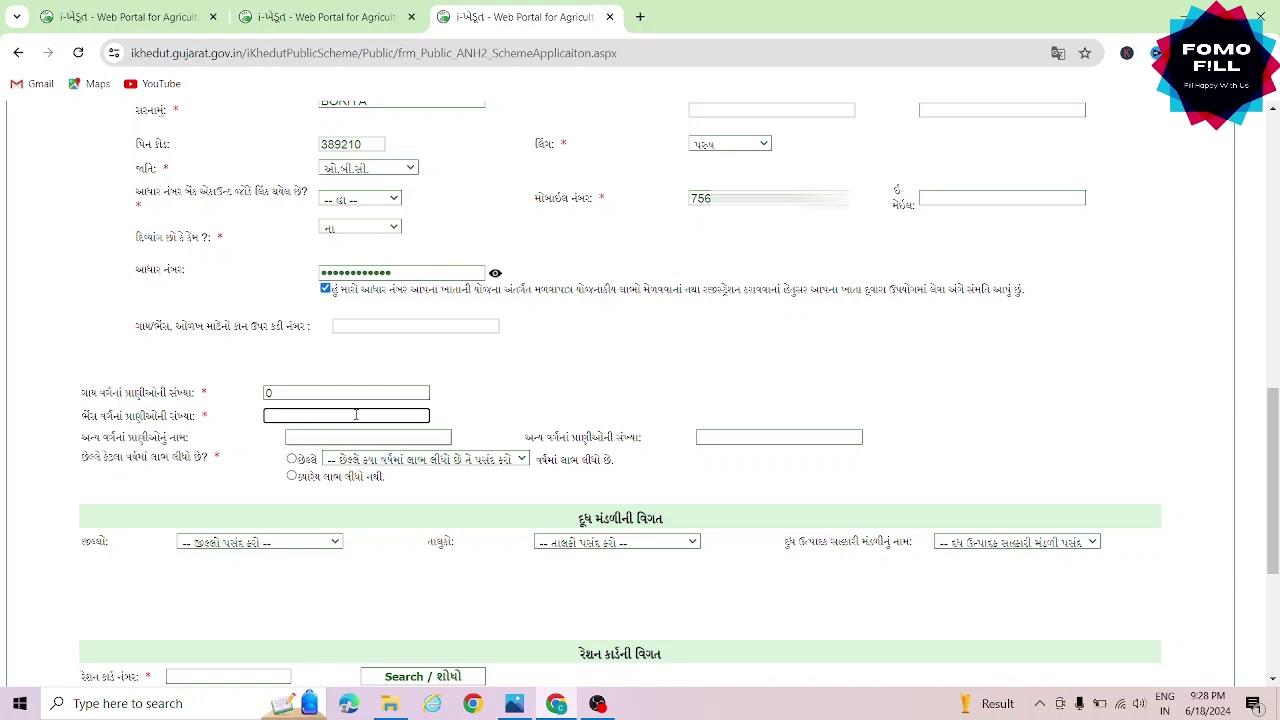
text(6)
key(Tab)
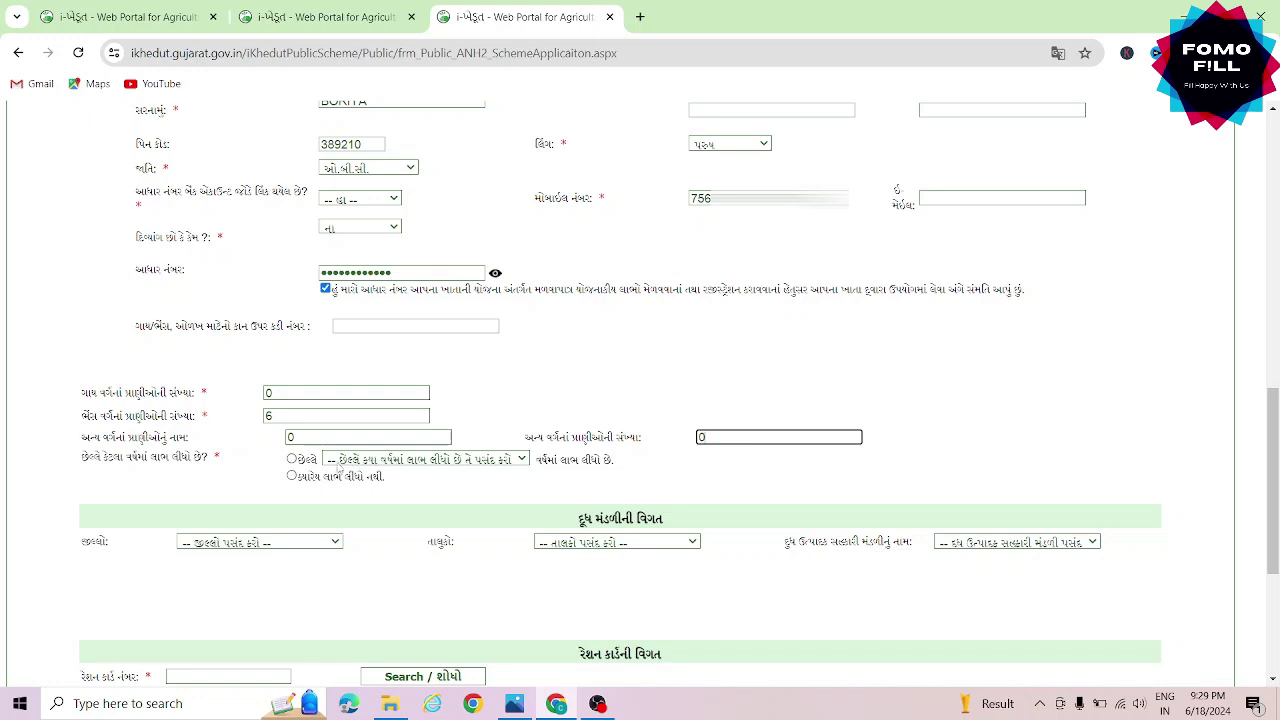
click(291, 477)
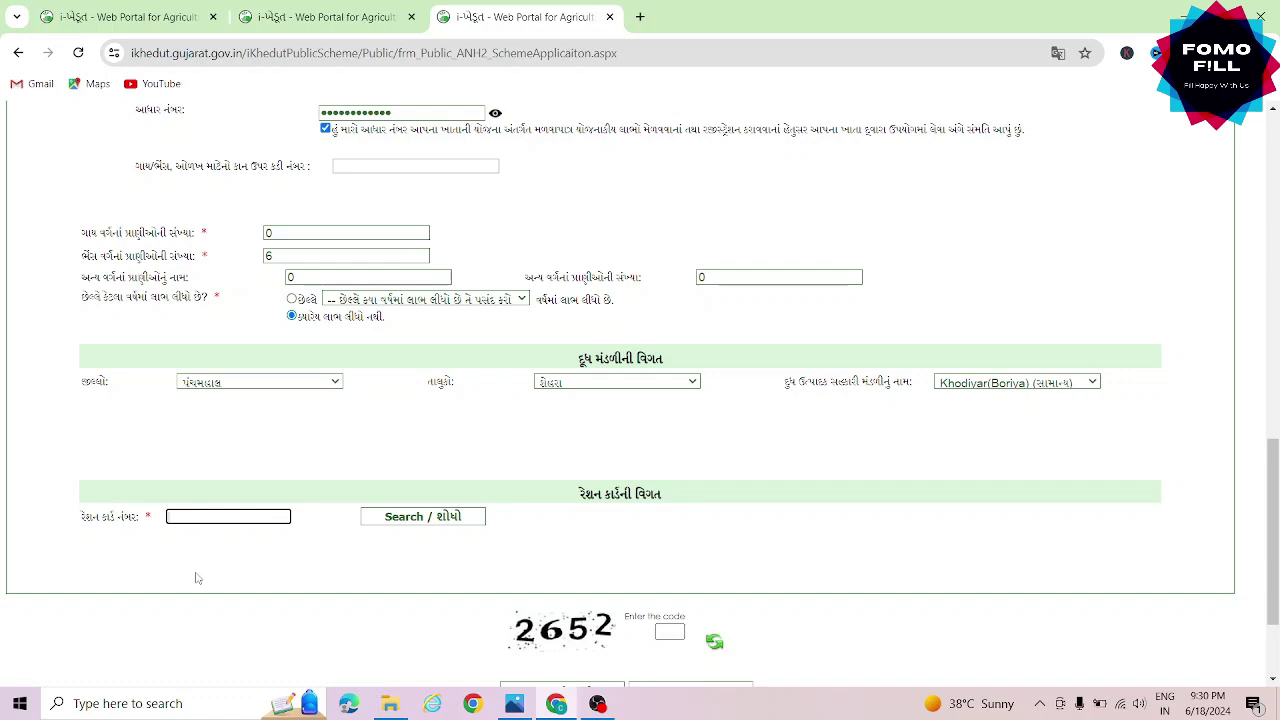
Search the ration card number, select the first family member, and enter the verification code
text(117)
click(406, 522)
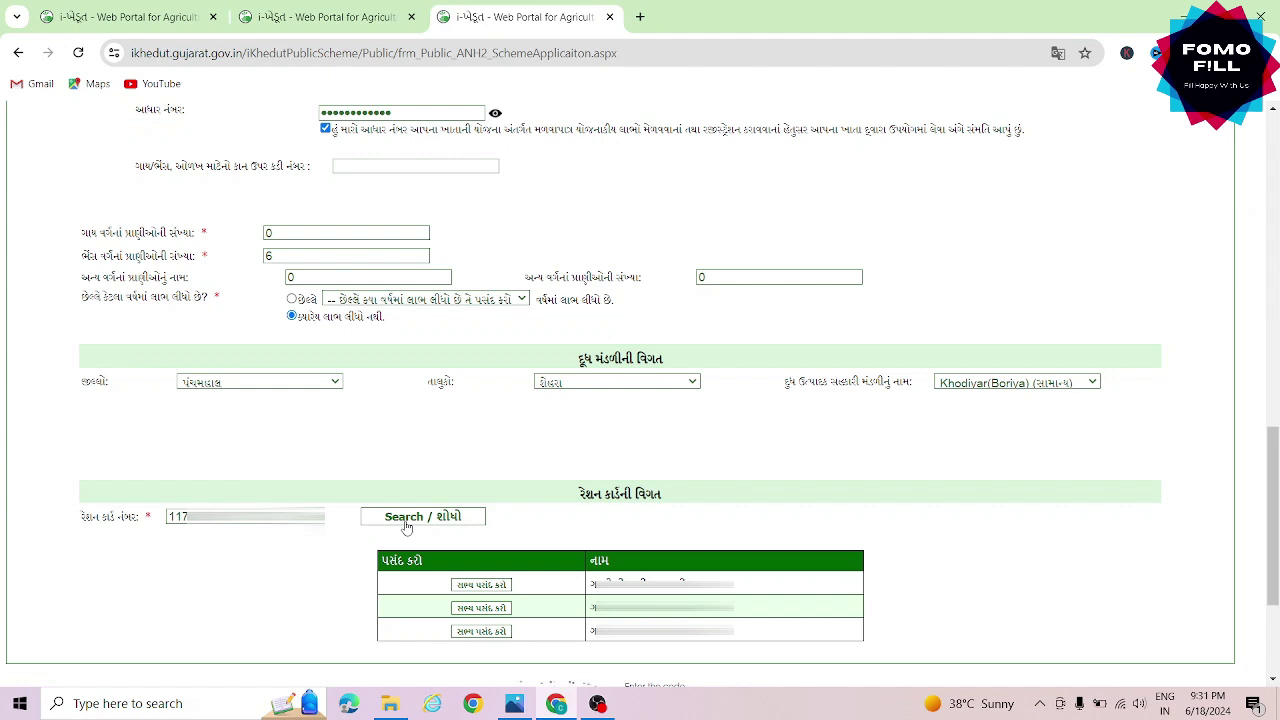
click(479, 585)
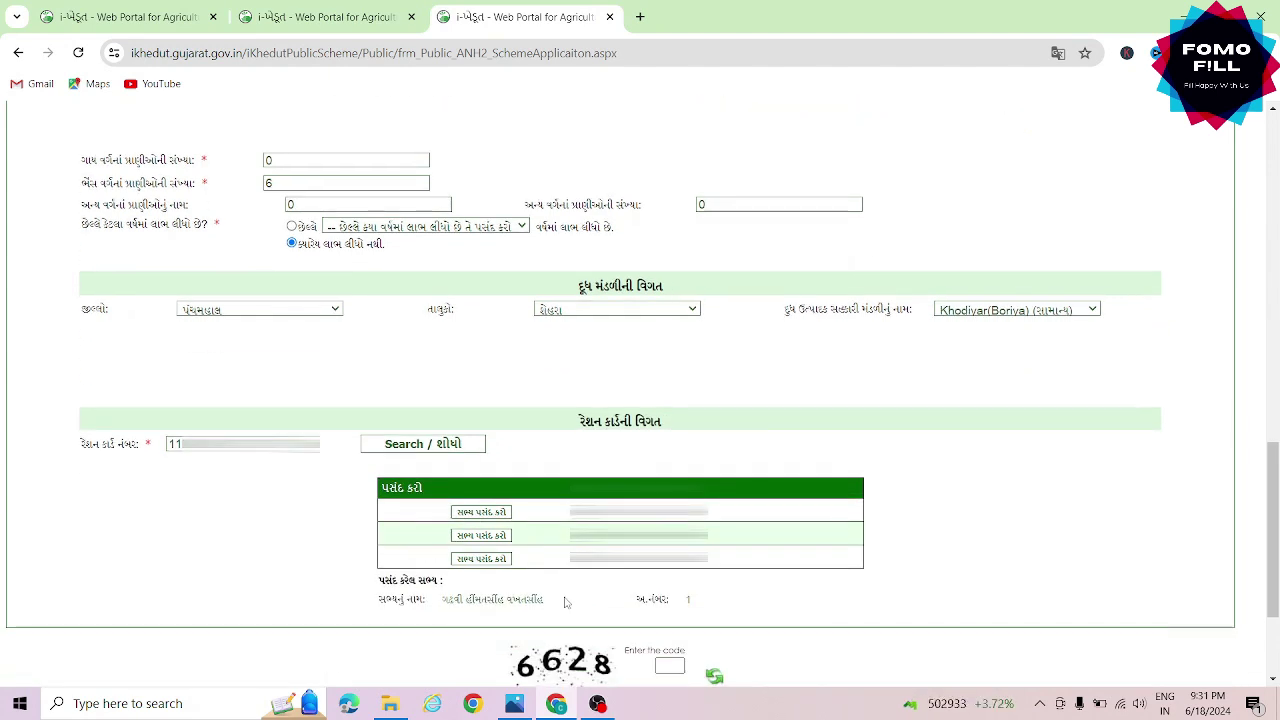
scroll(548, 605, down, 2)
click(670, 482)
text(6)
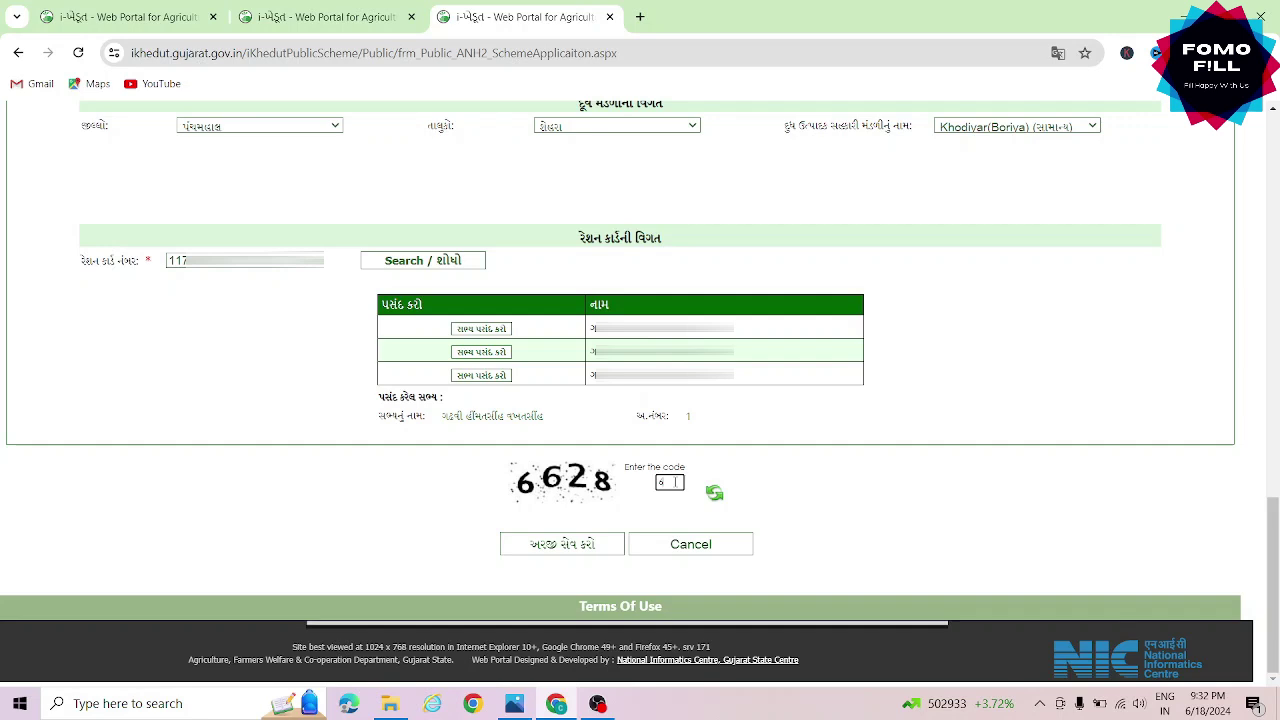
text(628)
Save the application with અરજી સેવ કરો
click(566, 545)
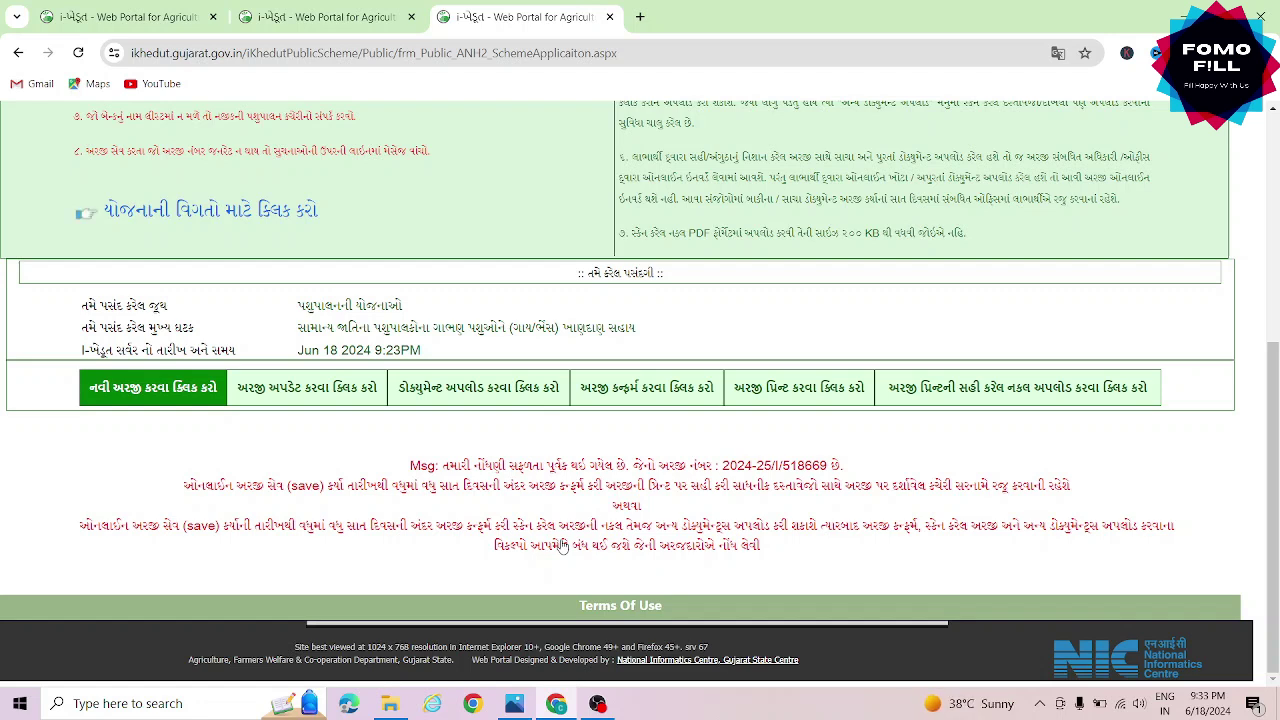
Find the saved application under અરજી અપડેટ using the verification code, then submit the update
click(315, 398)
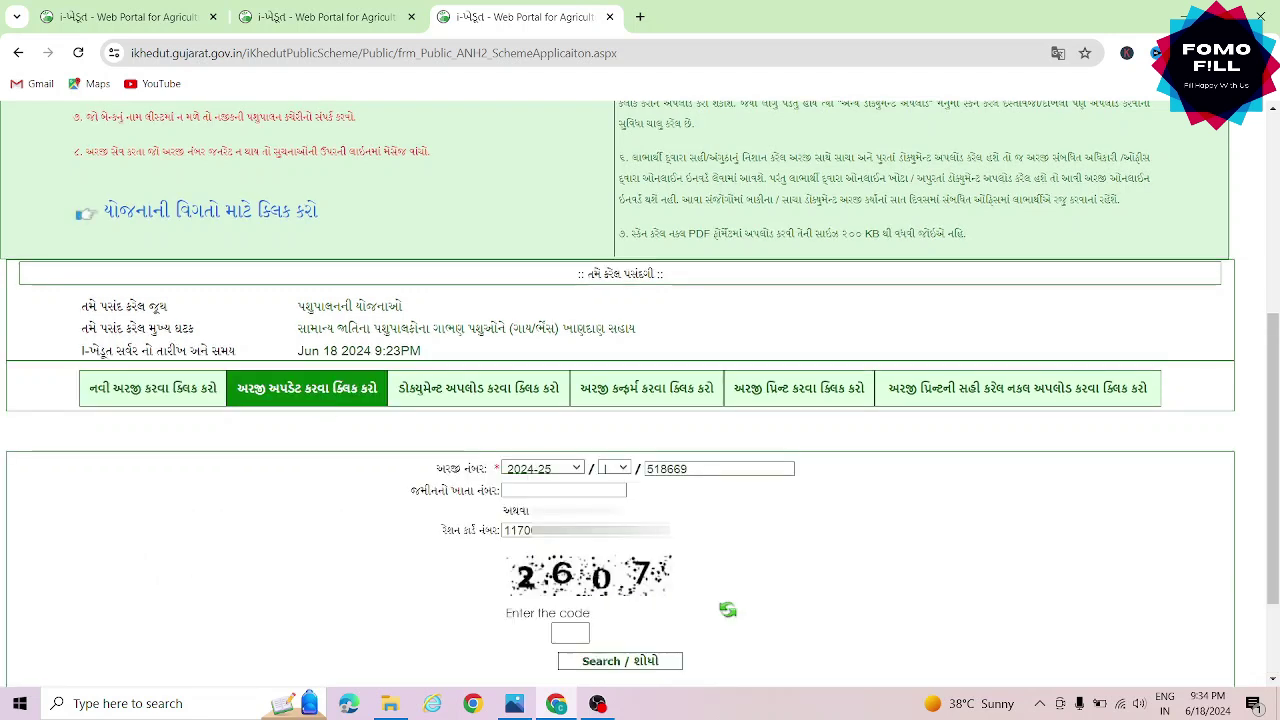
click(566, 632)
text(2607)
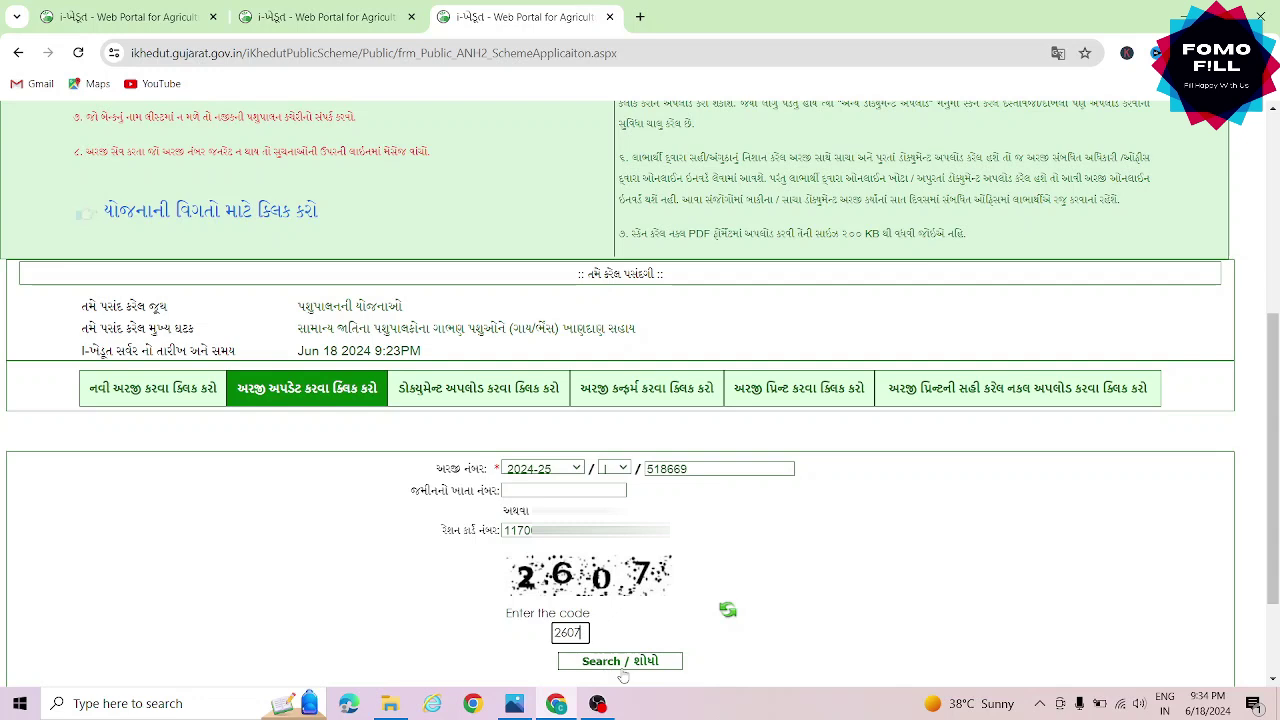
click(621, 670)
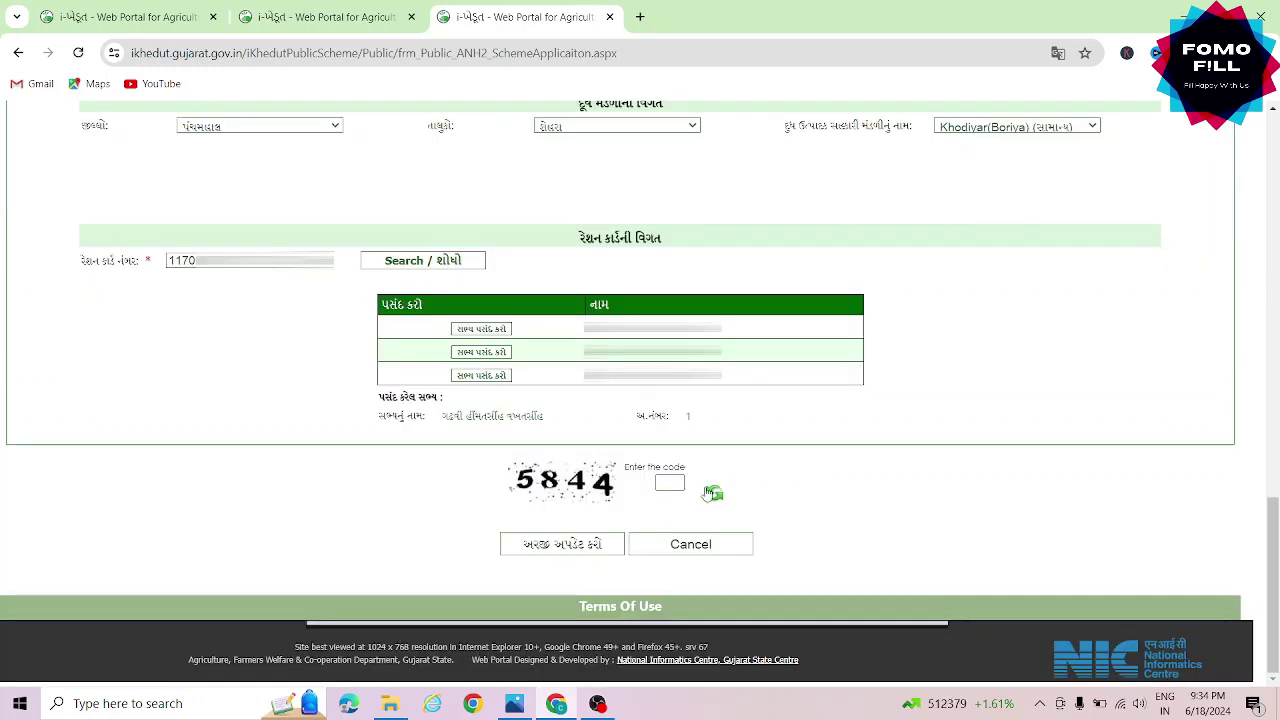
click(670, 482)
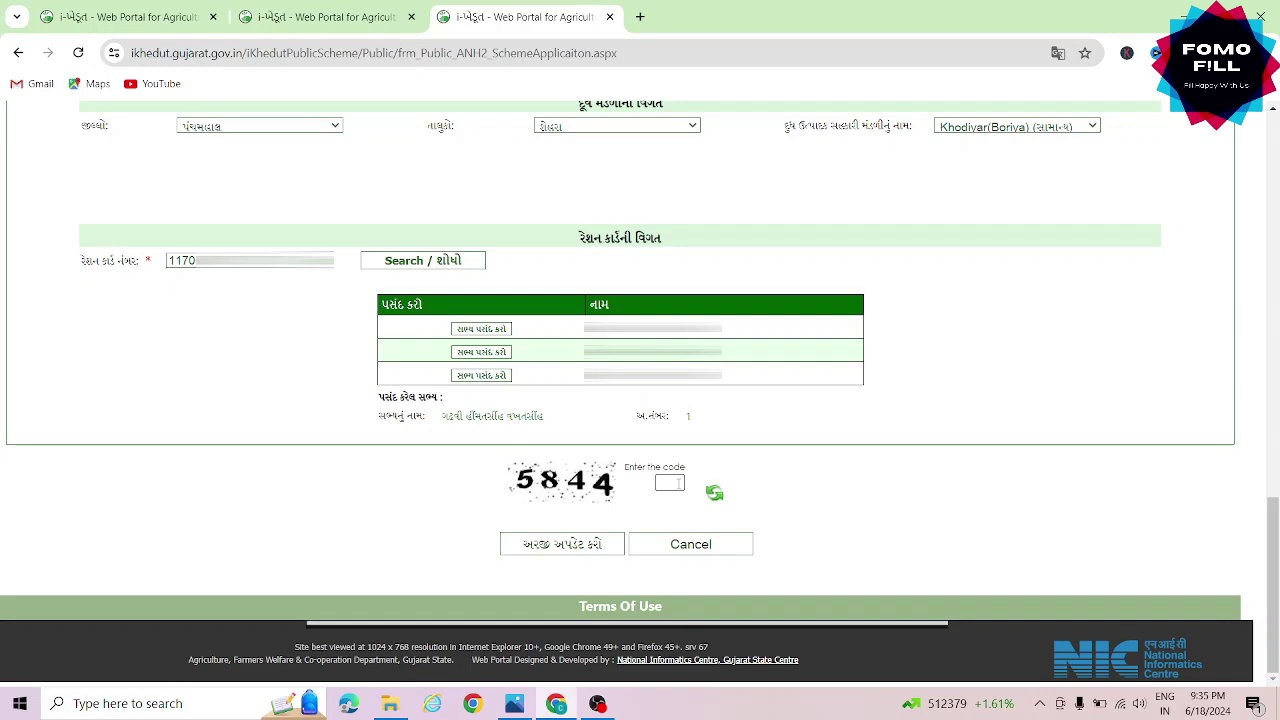
text(5844)
click(581, 543)
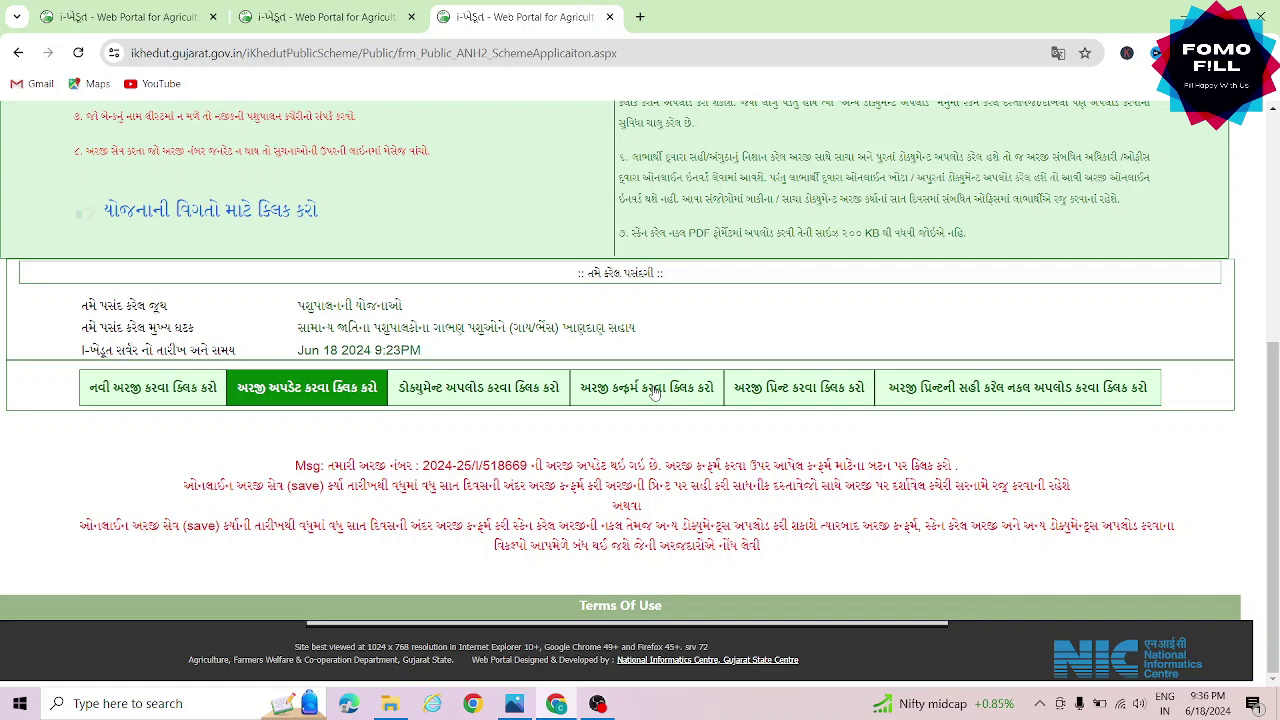
Load the application under અરજી કન્ફર્મ with the verification code and accept the confirmation prompt
click(655, 391)
text(5038)
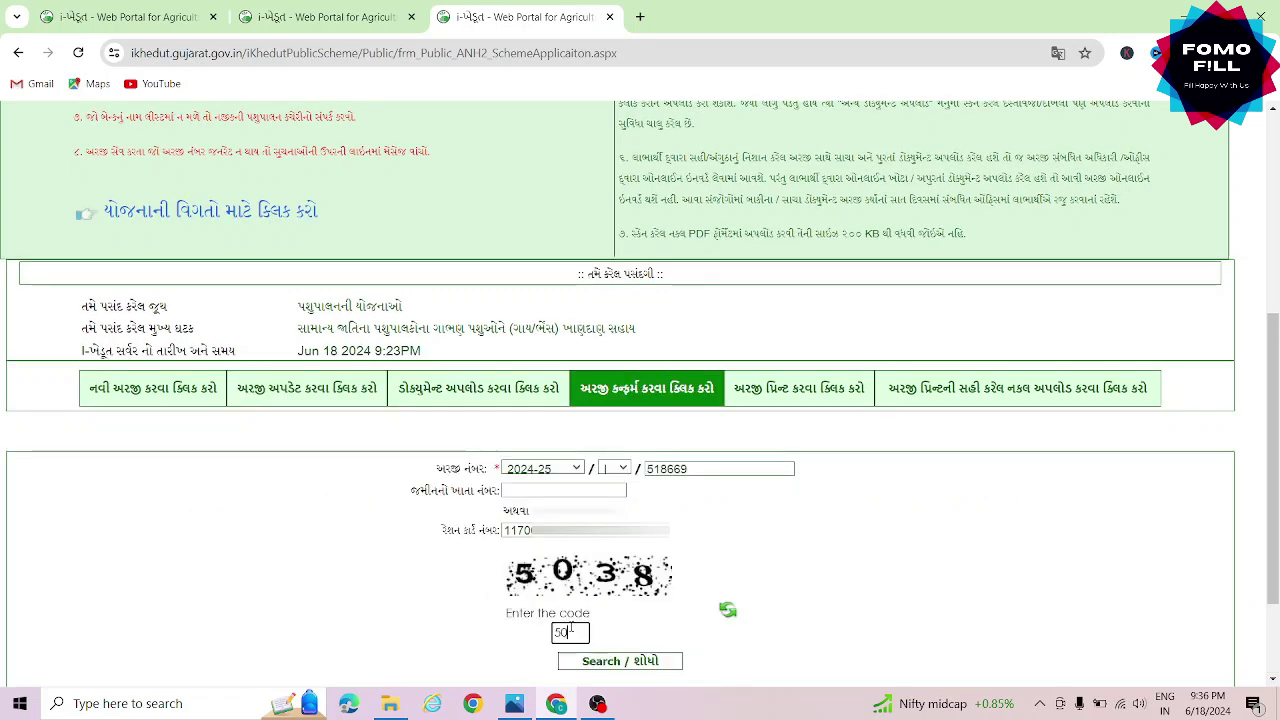
click(622, 661)
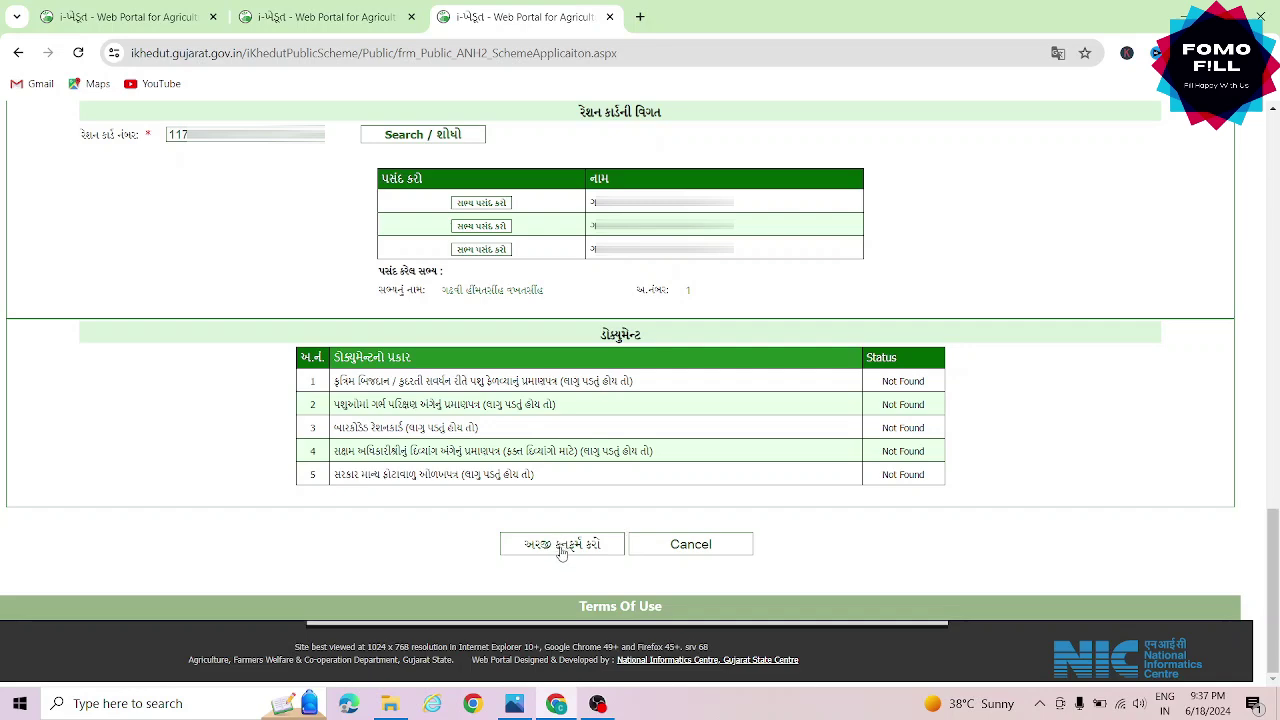
click(561, 546)
key(Return)
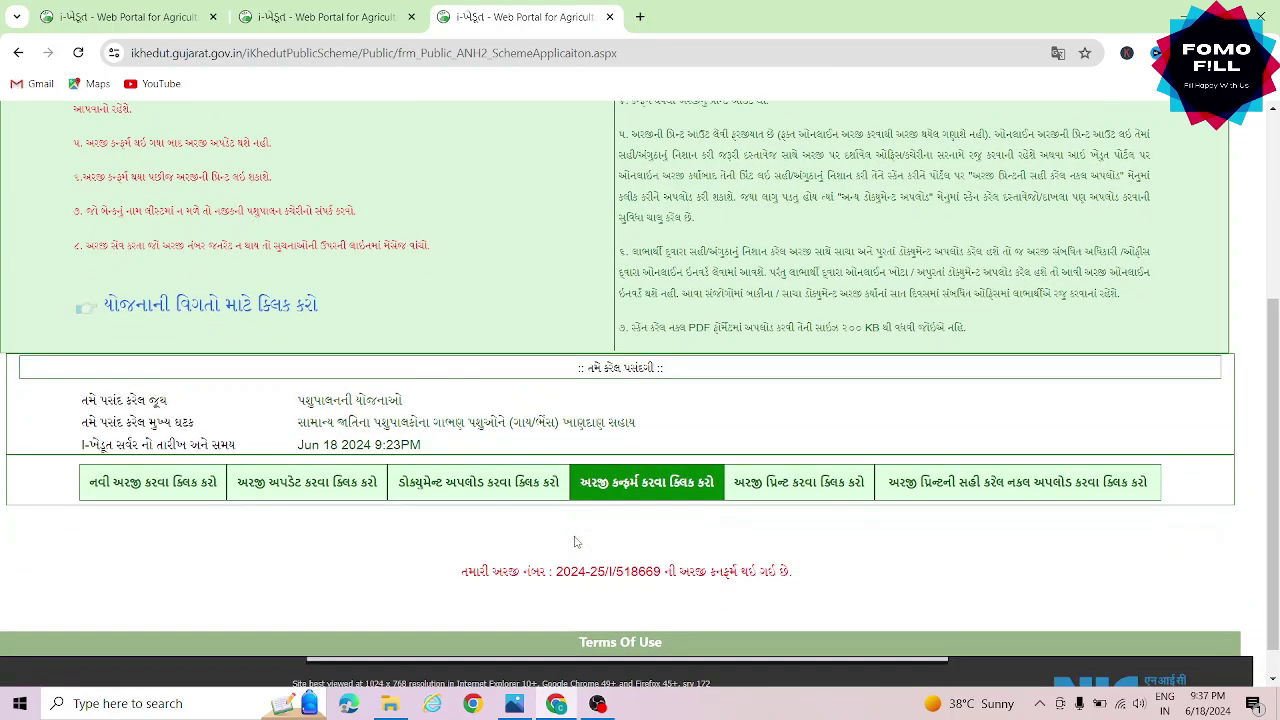
Generate the application print from અરજી પ્રિન્ટ and scroll through the three-page PDF
click(807, 484)
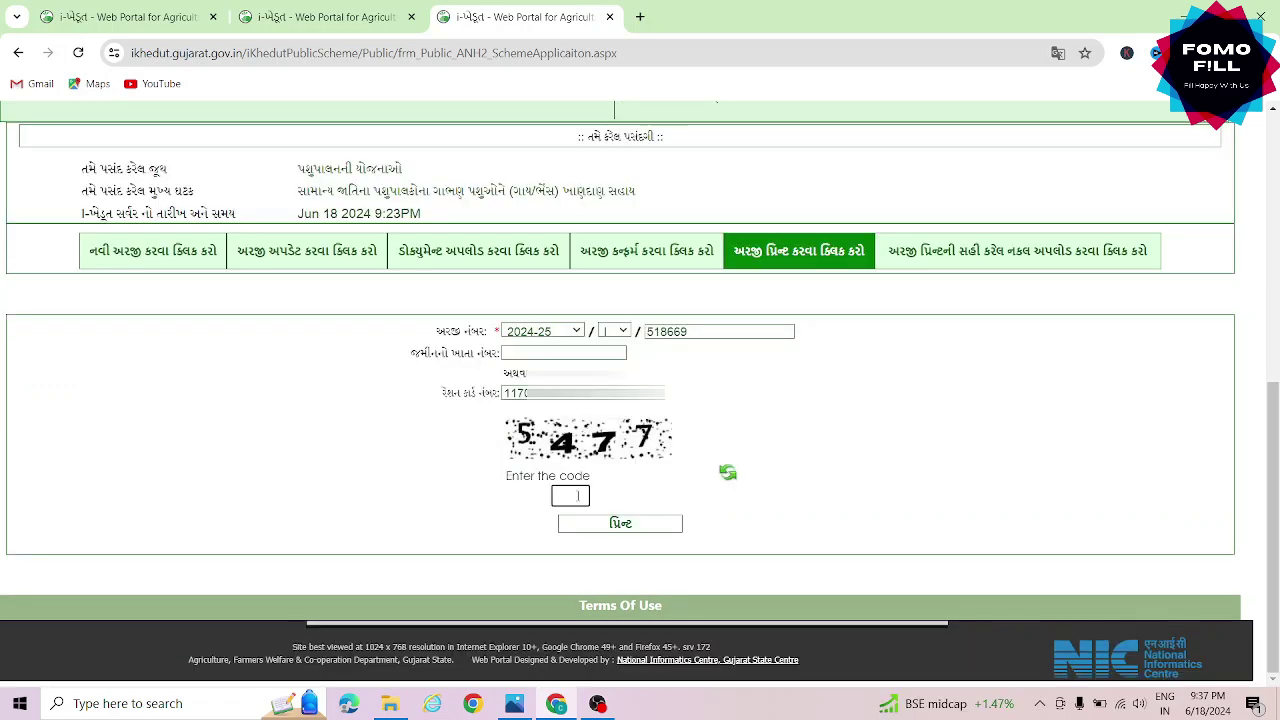
click(614, 521)
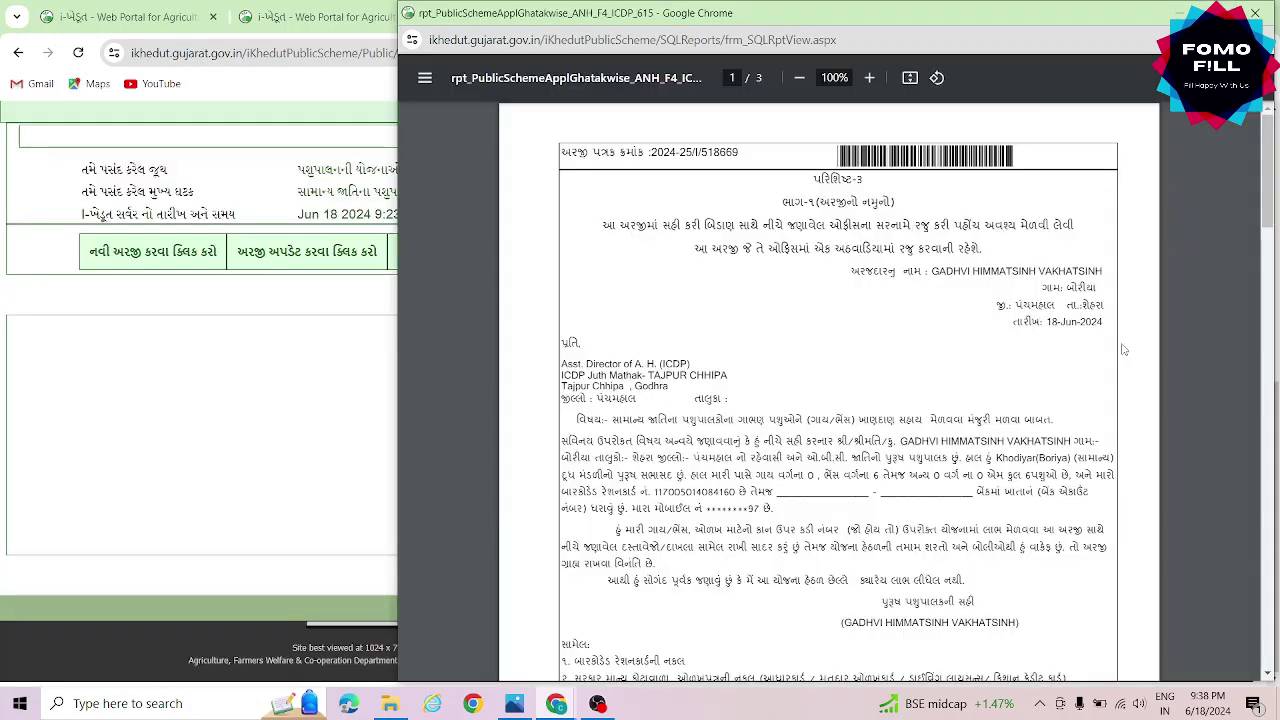
scroll(1123, 349, down, 10)
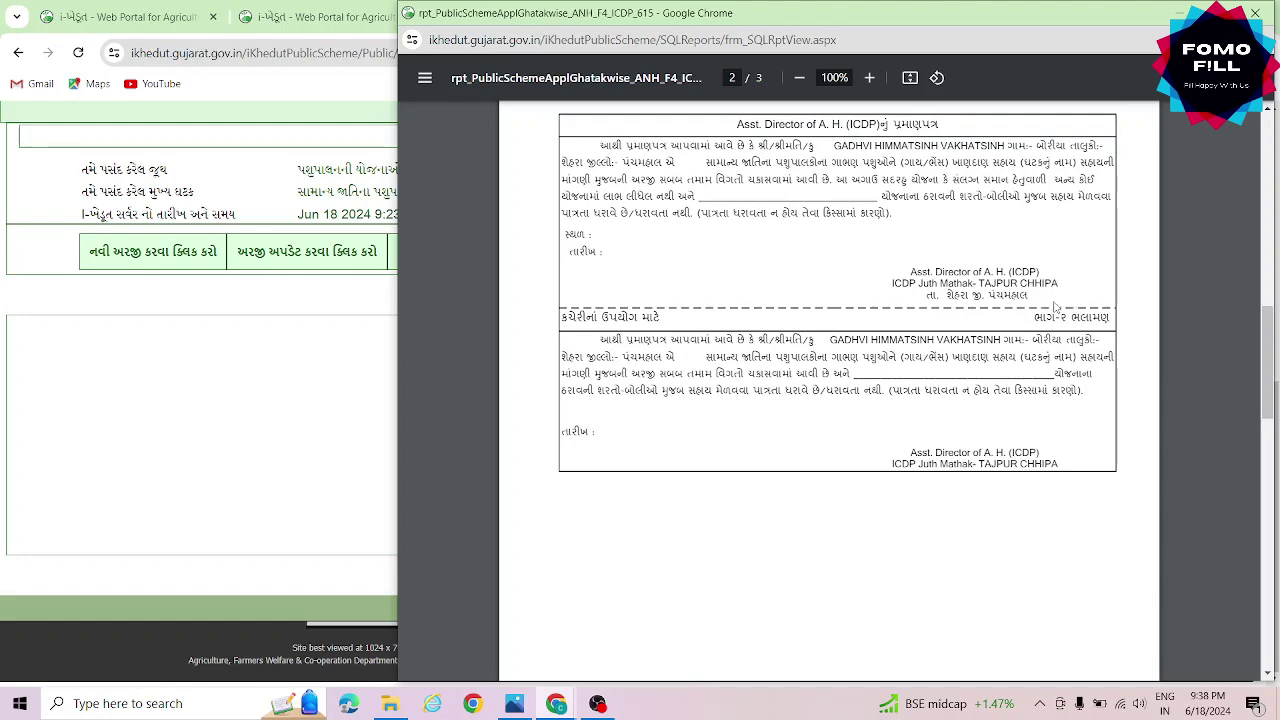
scroll(1055, 306, down, 6)
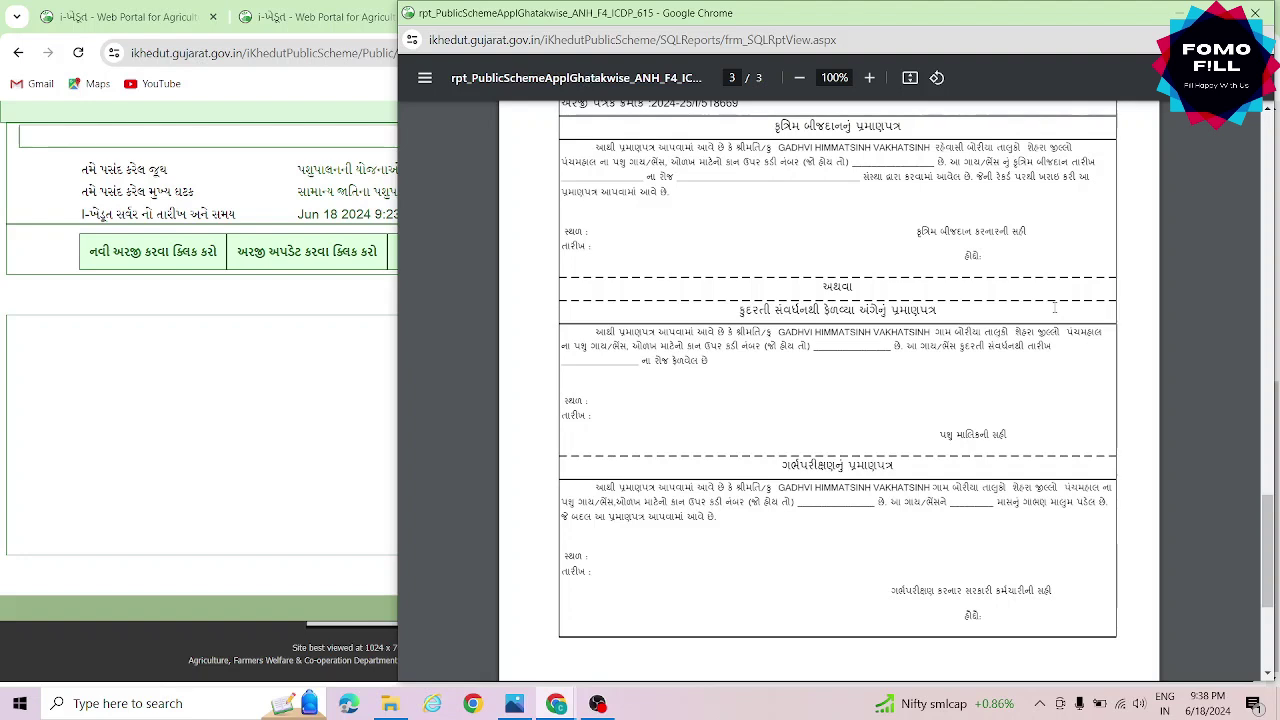